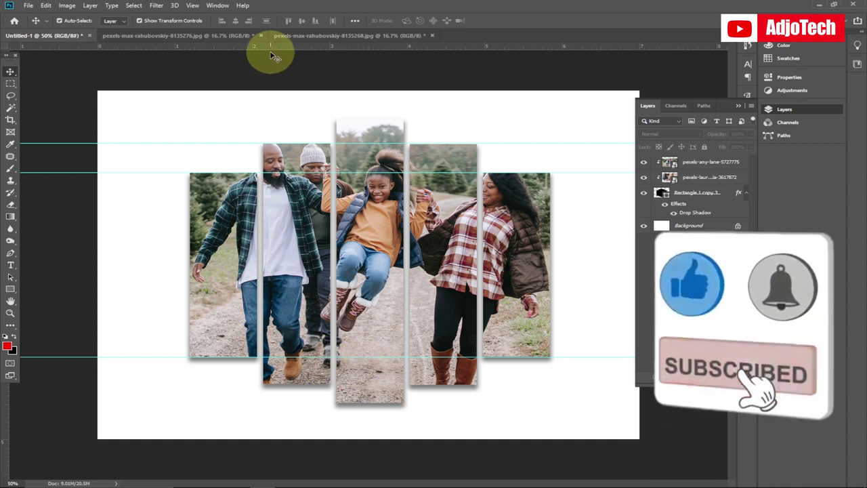
# Step: Add three horizontal guides at the panel edges and hide the family photo to show the couple-with-baby photo
pyautogui.moveTo(261, 46); pyautogui.dragTo(264, 385)
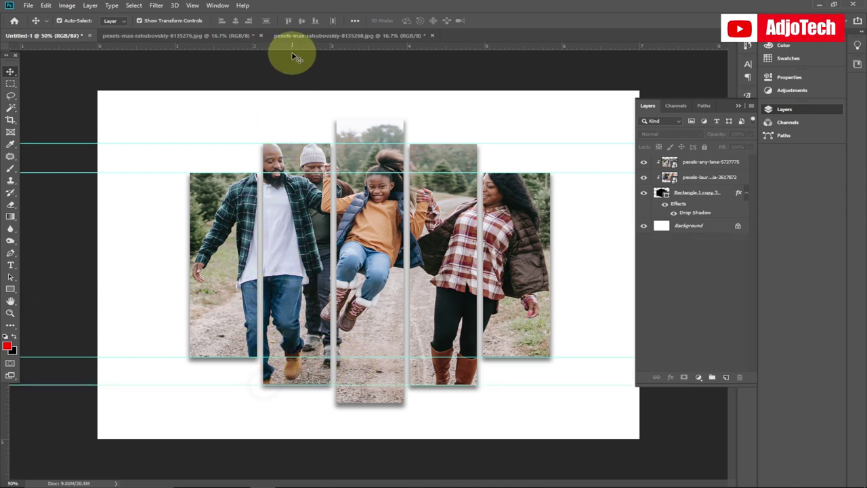
pyautogui.moveTo(291, 46); pyautogui.dragTo(277, 117)
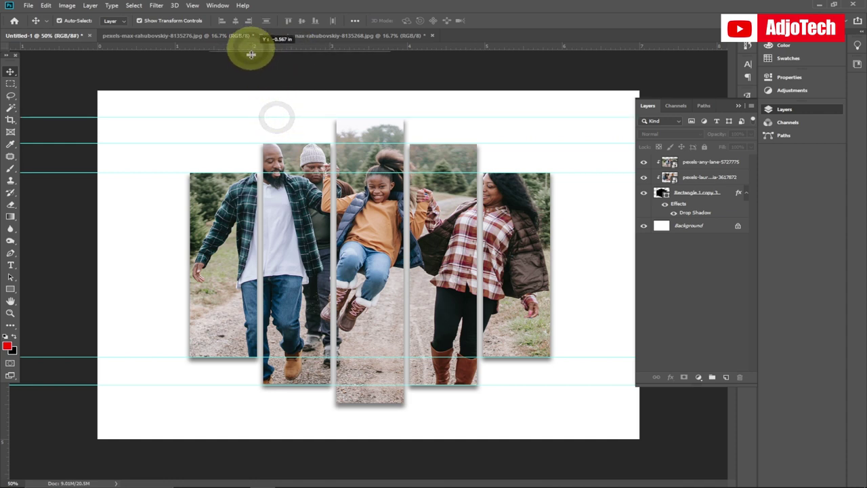
pyautogui.moveTo(251, 54); pyautogui.dragTo(273, 402)
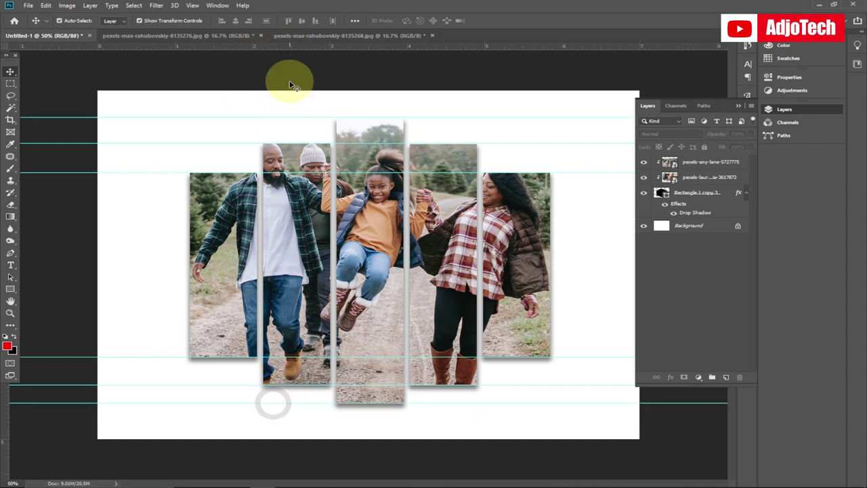
pyautogui.click(643, 164)
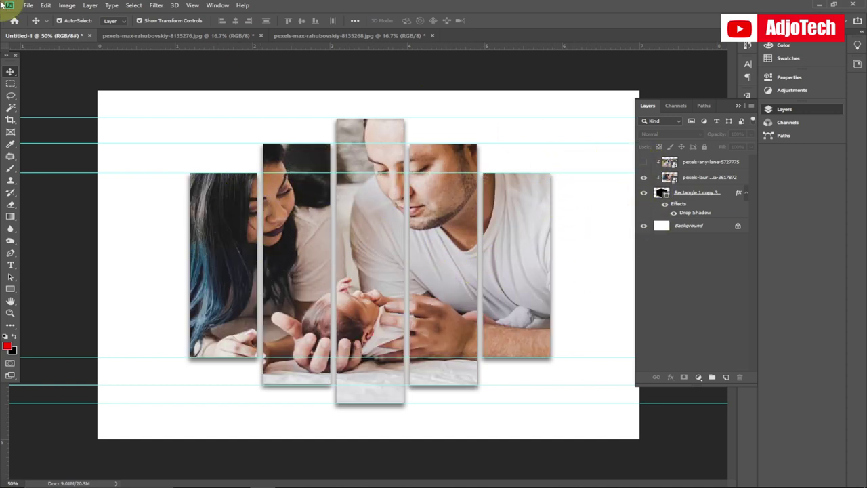
# Step: Preview the newborn-family collage on the blue-sofa and beige-sofa living-room mockups
pyautogui.click(28, 7)
pyautogui.click(182, 36)
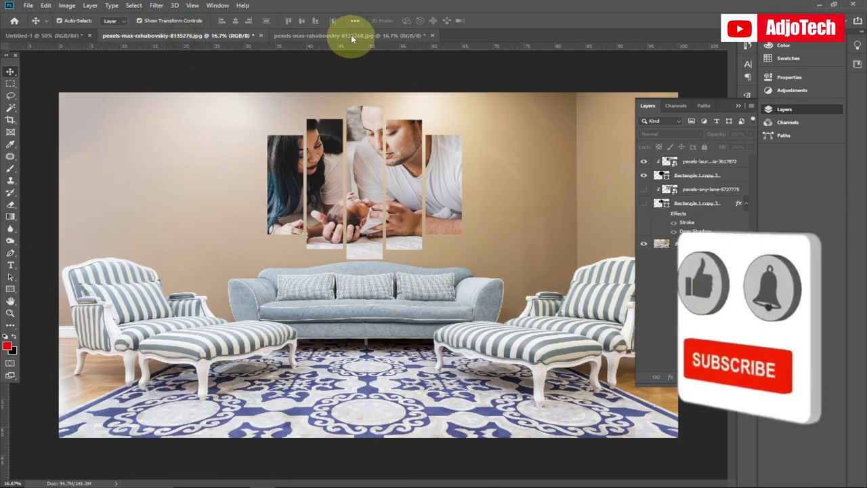
pyautogui.click(351, 36)
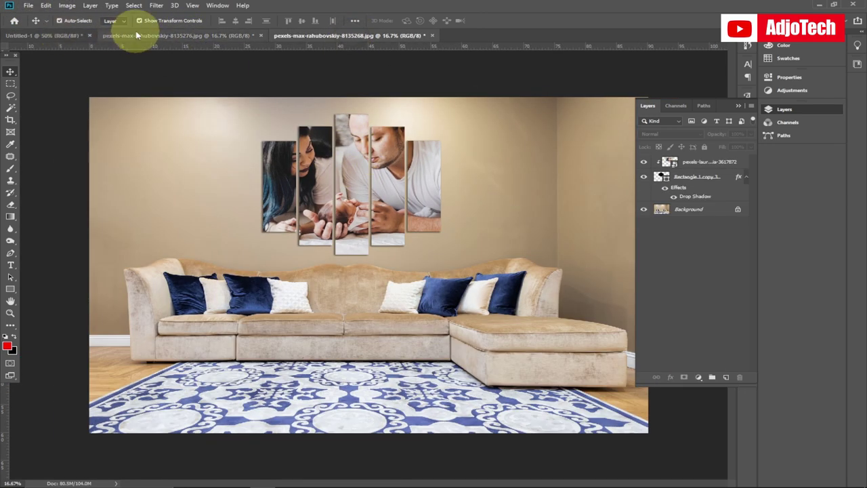
pyautogui.click(138, 37)
pyautogui.click(28, 5)
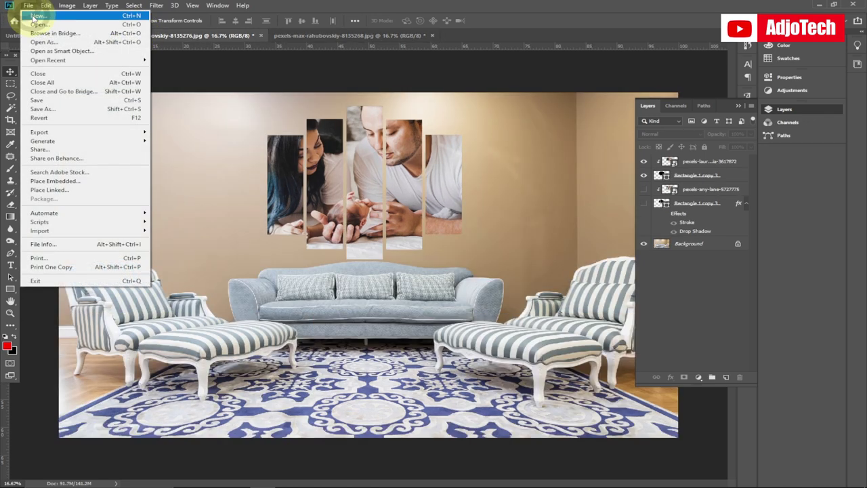
# Step: Create the blank document Untitled-2 and draw a tall 296 × 690 px black rectangle on its left
pyautogui.click(42, 17)
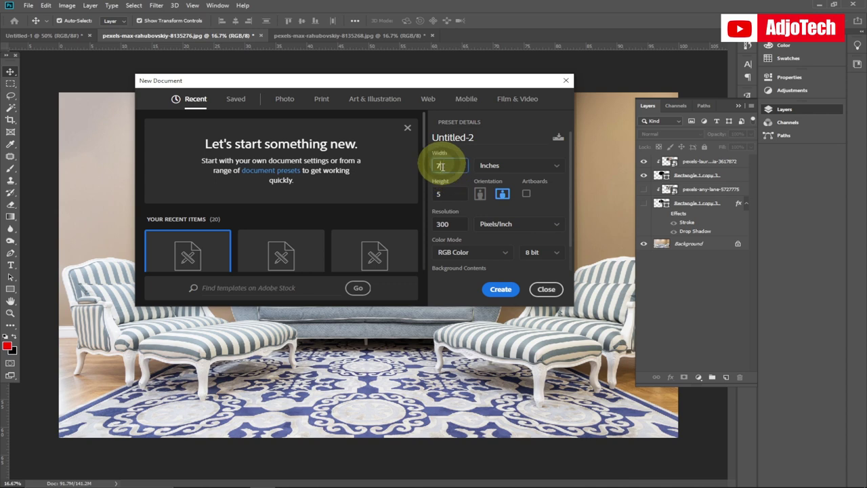
pyautogui.click(499, 289)
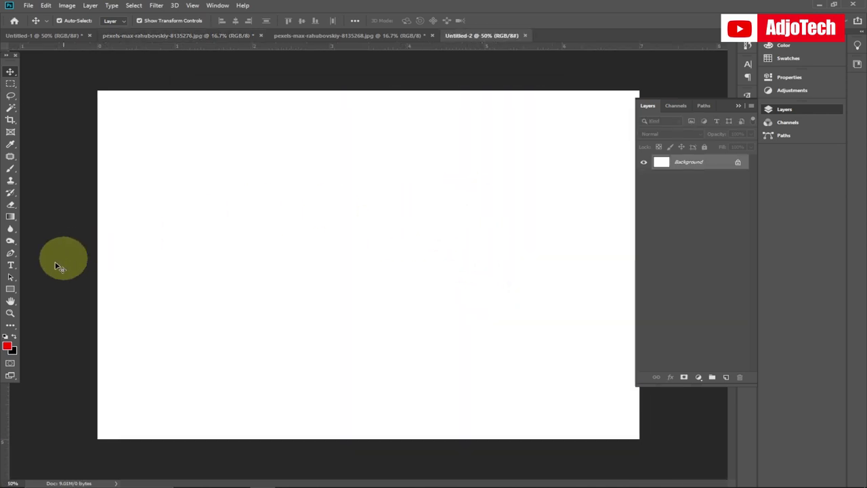
pyautogui.click(12, 291)
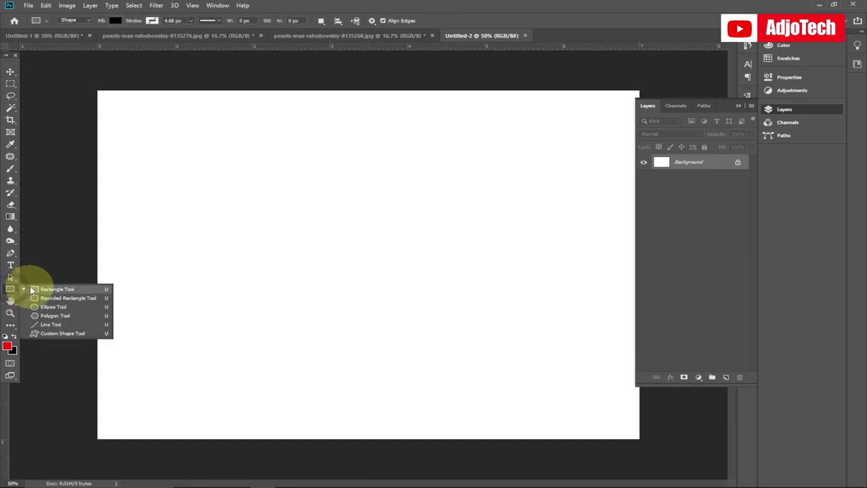
pyautogui.click(51, 286)
pyautogui.moveTo(160, 171); pyautogui.dragTo(237, 330)
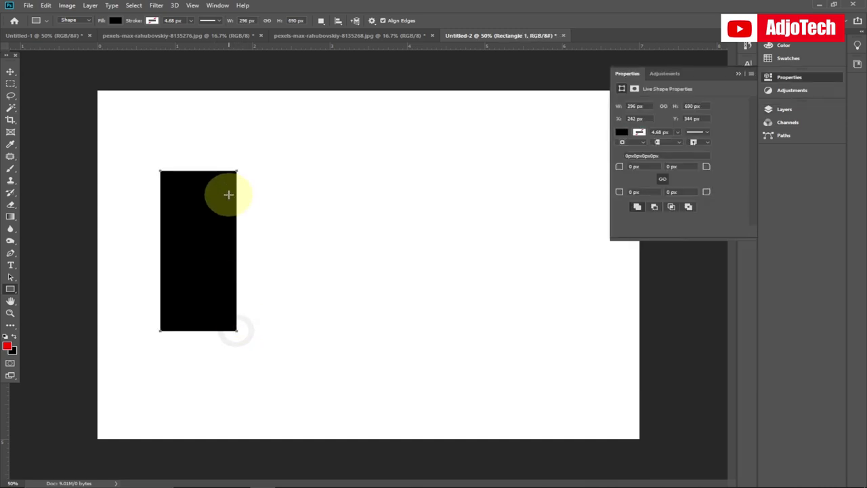
pyautogui.click(738, 75)
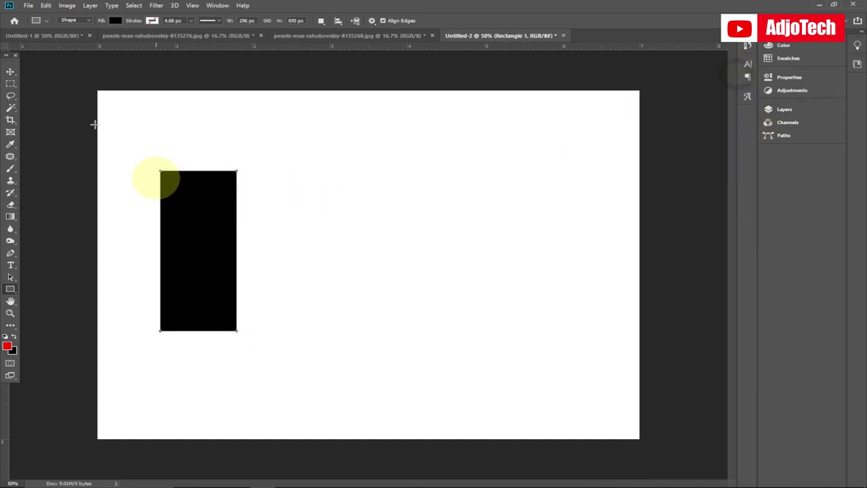
pyautogui.click(11, 71)
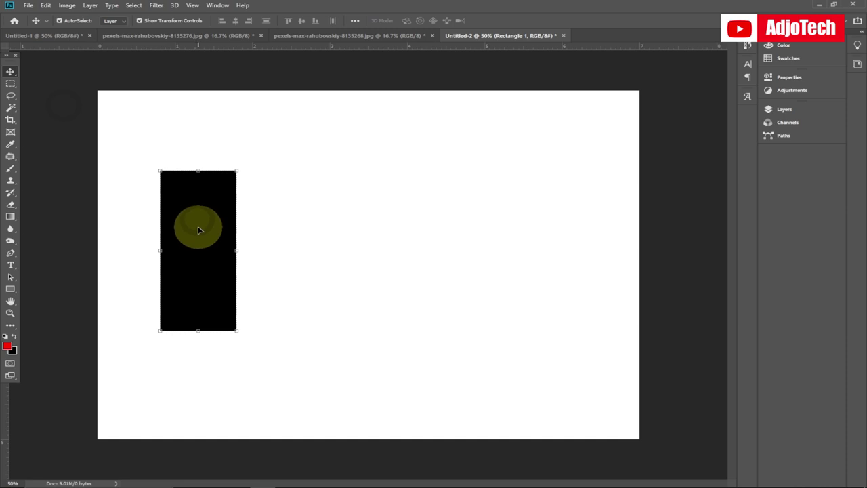
# Step: Duplicate the rectangle beside the original and stretch the copy taller at both ends
pyautogui.click(784, 109)
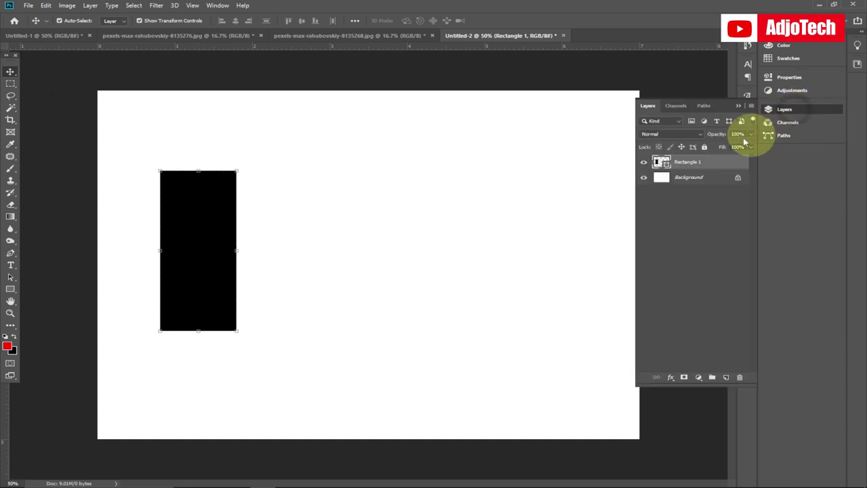
pyautogui.moveTo(716, 160); pyautogui.dragTo(726, 376)
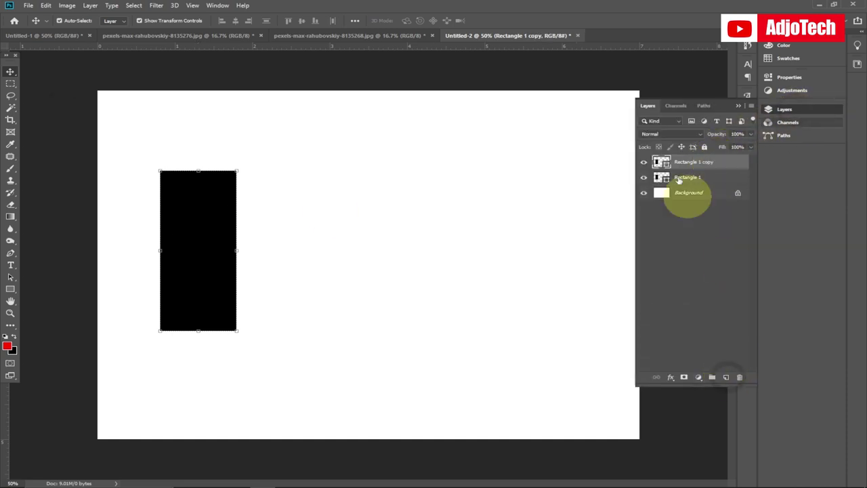
pyautogui.moveTo(207, 257); pyautogui.dragTo(292, 265)
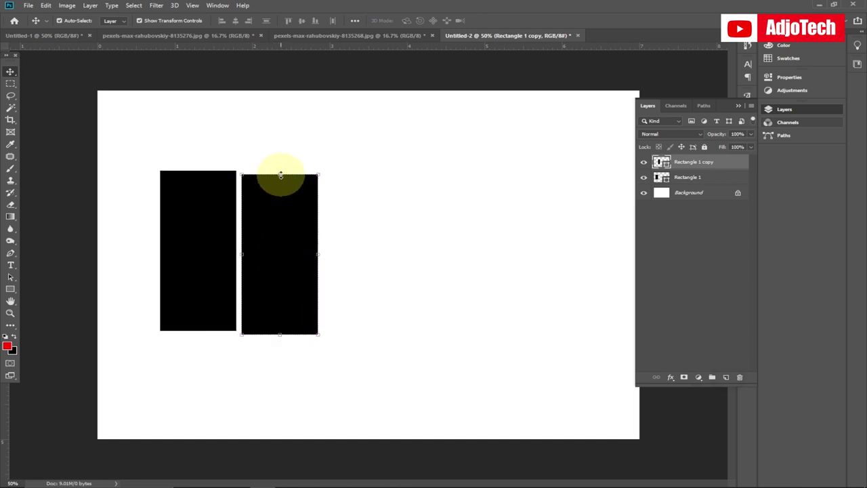
pyautogui.moveTo(280, 174); pyautogui.dragTo(283, 138)
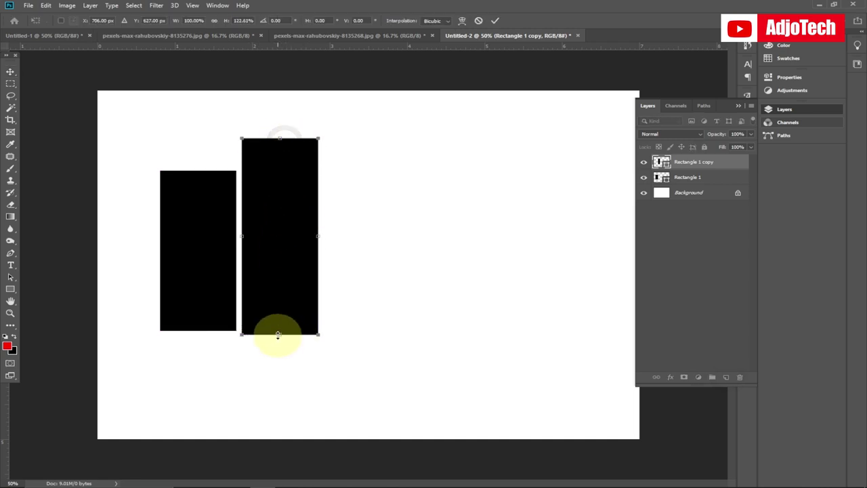
pyautogui.moveTo(277, 334); pyautogui.dragTo(278, 361)
pyautogui.click(674, 147)
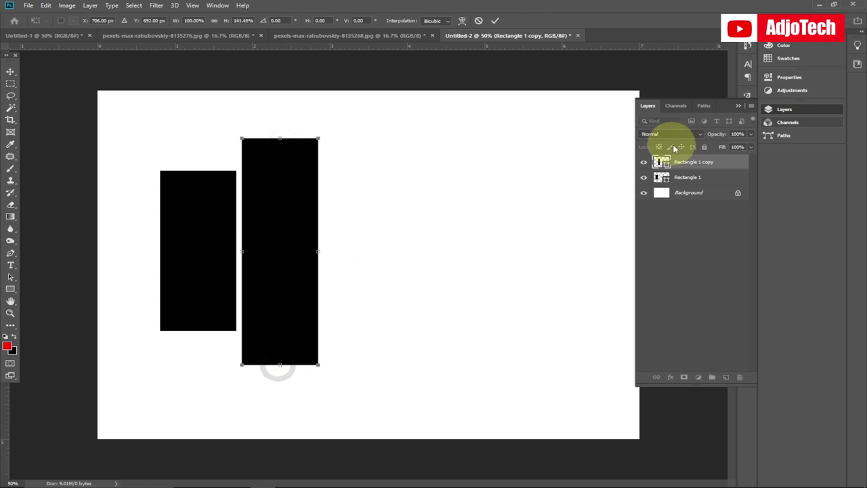
pyautogui.click(496, 23)
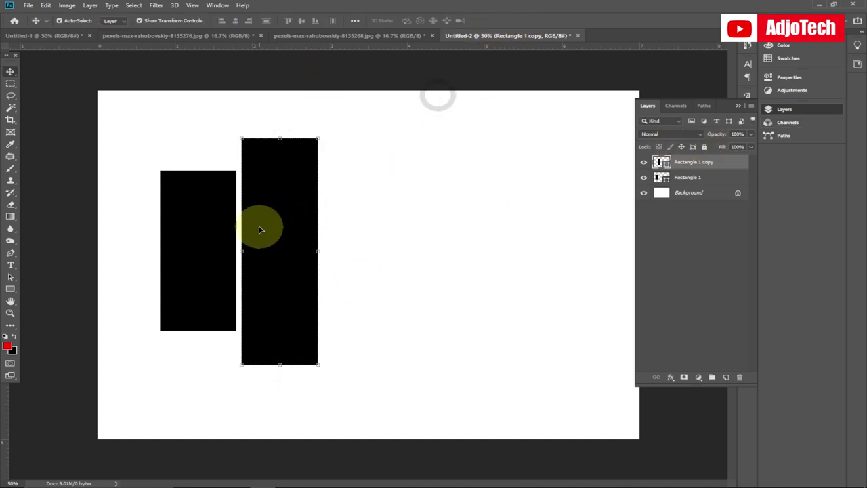
# Step: Copy the left pair, flip it horizontally onto the right side, and add guides along the panel tops
pyautogui.keyDown('shift'); pyautogui.click(219, 263); pyautogui.keyUp('shift')
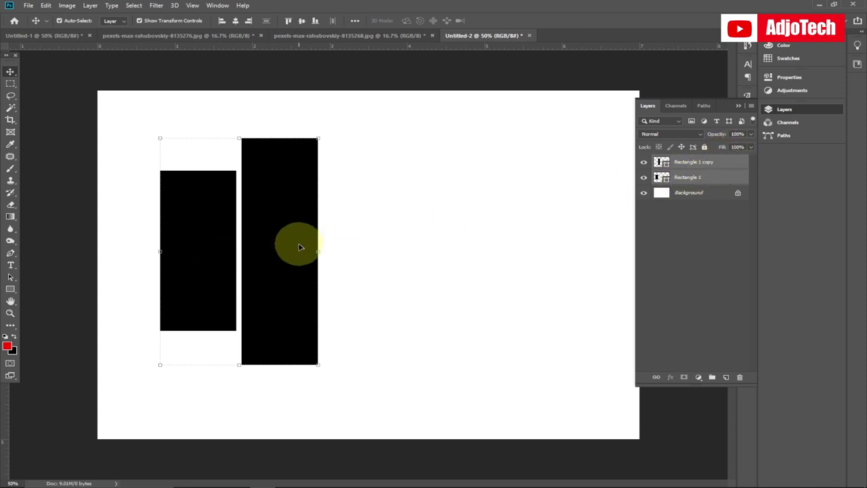
pyautogui.moveTo(300, 246); pyautogui.dragTo(497, 248)
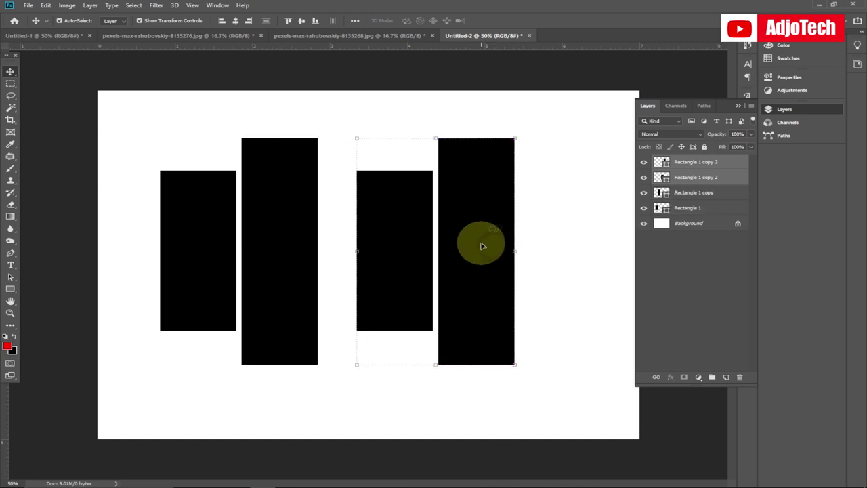
pyautogui.click(46, 5)
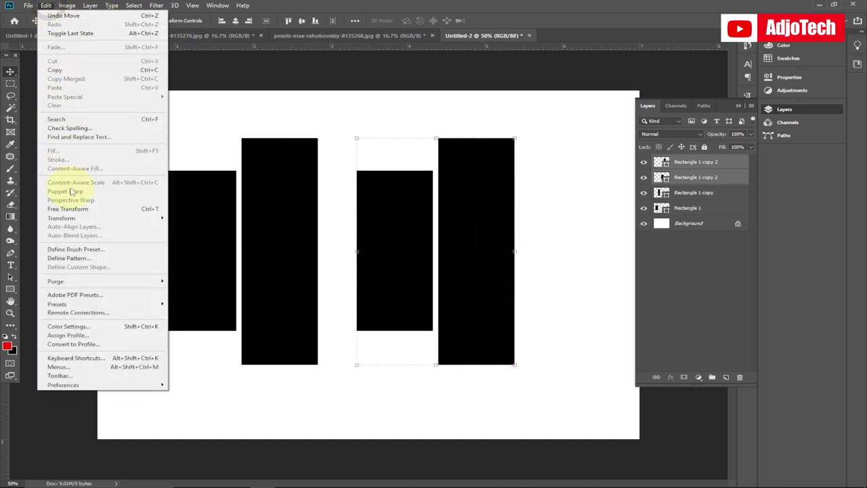
pyautogui.click(67, 208)
pyautogui.rightClick(472, 243)
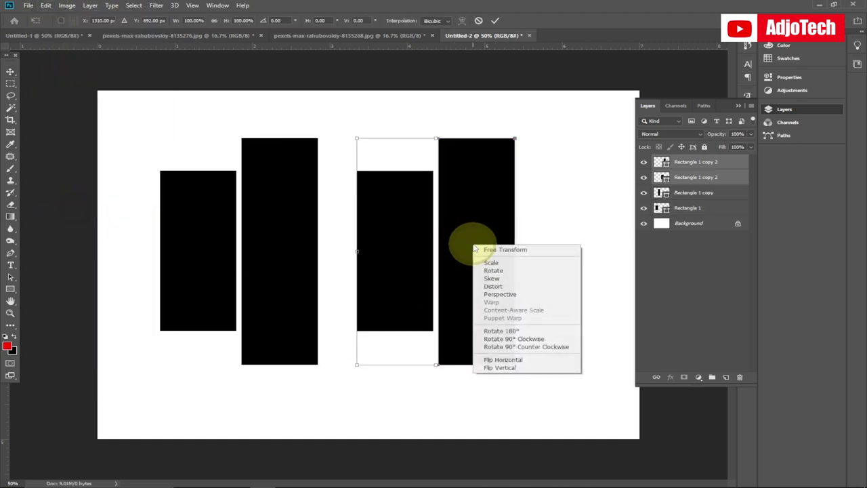
pyautogui.click(504, 360)
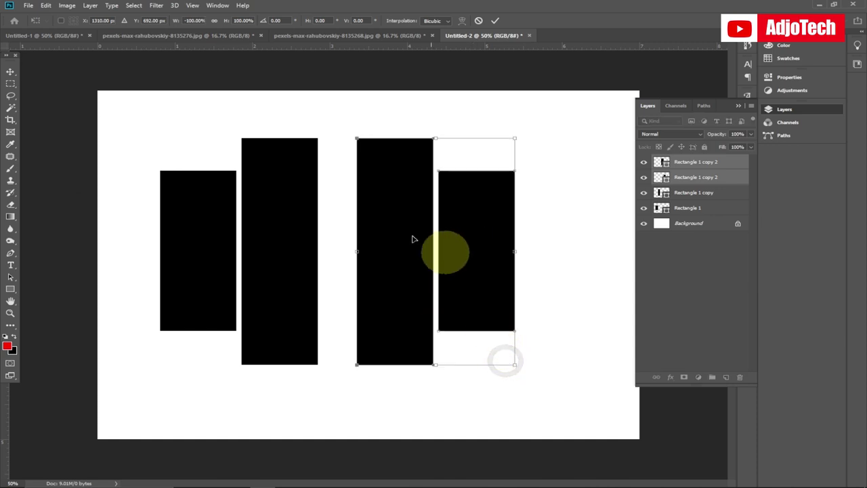
pyautogui.moveTo(401, 238); pyautogui.dragTo(461, 241)
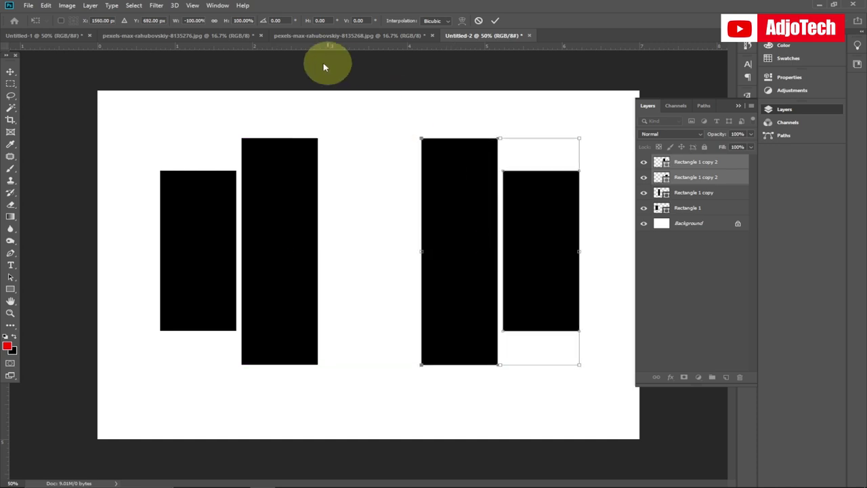
pyautogui.click(496, 22)
pyautogui.moveTo(339, 72); pyautogui.dragTo(338, 138)
pyautogui.moveTo(331, 46); pyautogui.dragTo(330, 170)
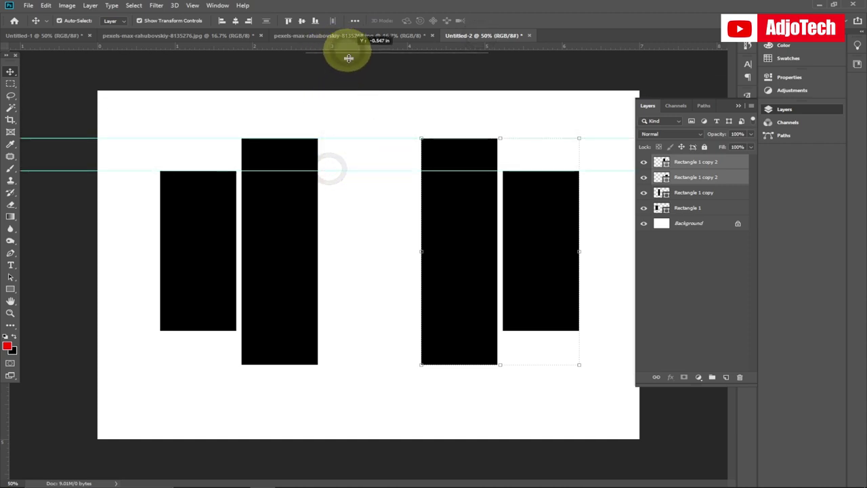
# Step: Add guides along the short and tall panels' bottom edges and duplicate the tall panel into the centre gap
pyautogui.moveTo(348, 58); pyautogui.dragTo(350, 329)
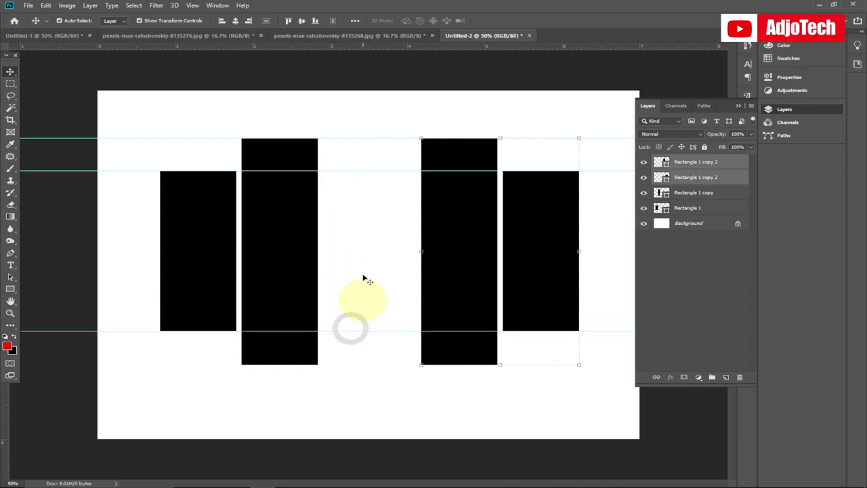
pyautogui.moveTo(332, 51); pyautogui.dragTo(334, 363)
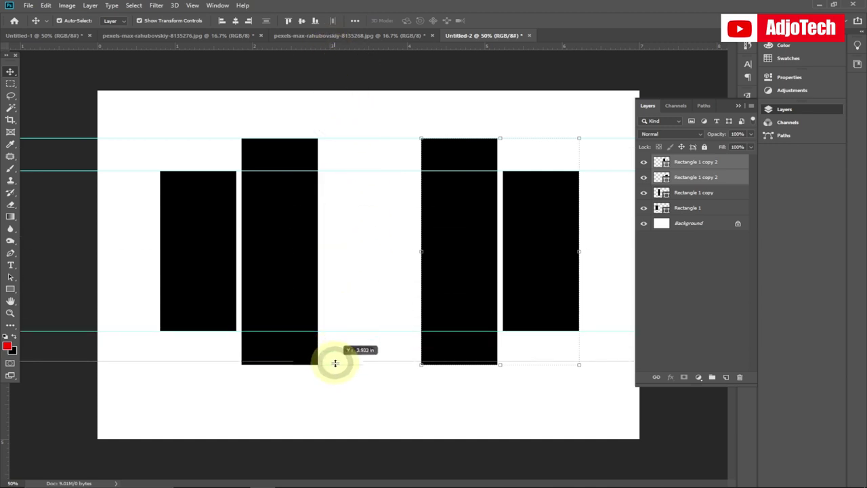
pyautogui.click(695, 177)
pyautogui.click(274, 231)
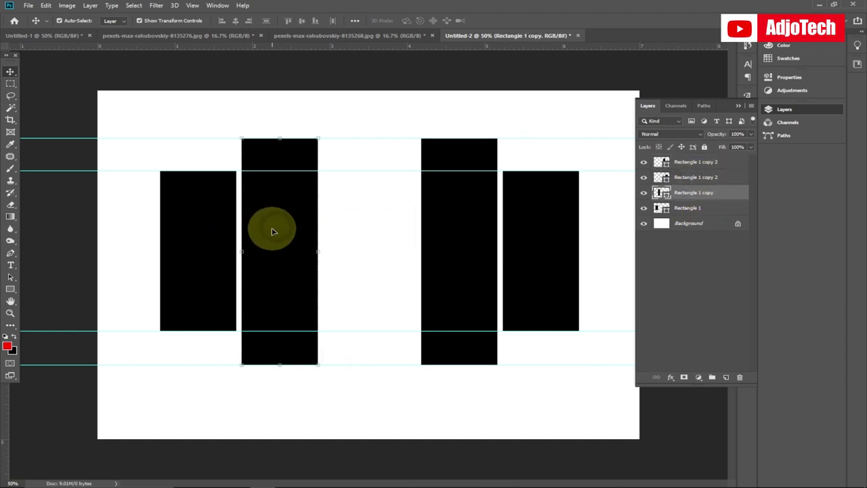
pyautogui.moveTo(721, 195); pyautogui.dragTo(726, 374)
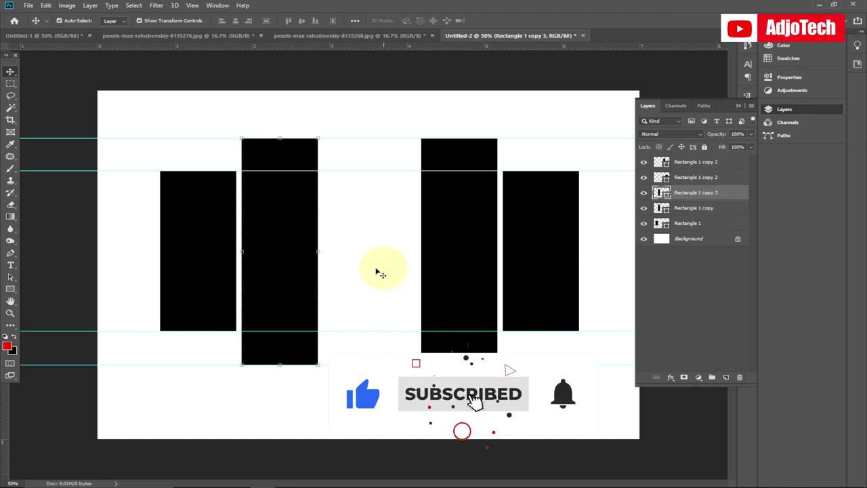
pyautogui.moveTo(309, 249); pyautogui.dragTo(353, 254)
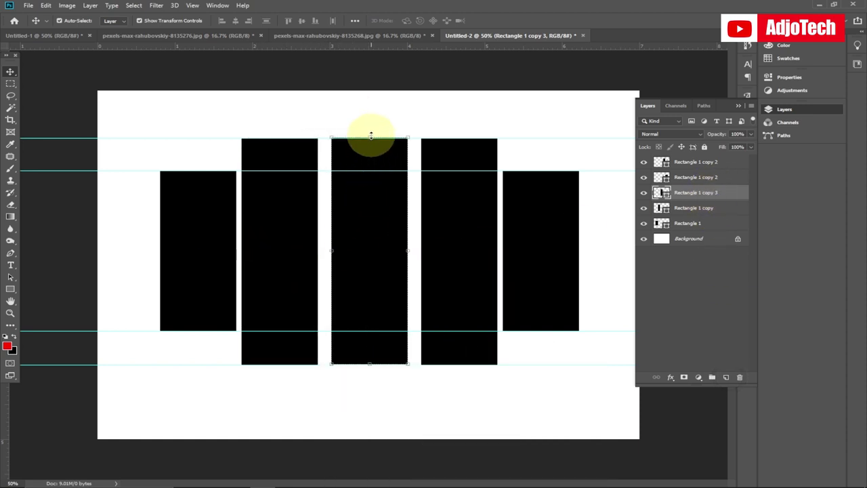
# Step: Stretch the centre panel above and below its neighbours, with guides marking its new top and bottom
pyautogui.hotkey('ctrl', 't')
pyautogui.moveTo(369, 138); pyautogui.dragTo(368, 113)
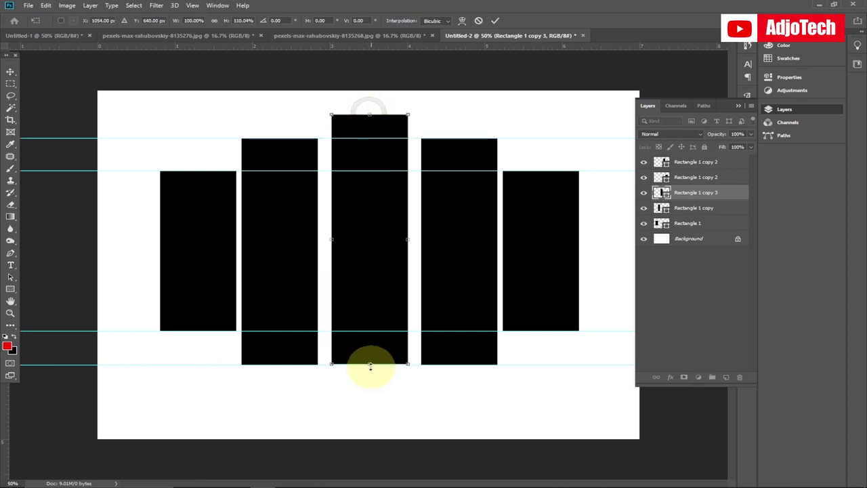
pyautogui.moveTo(369, 363); pyautogui.dragTo(369, 386)
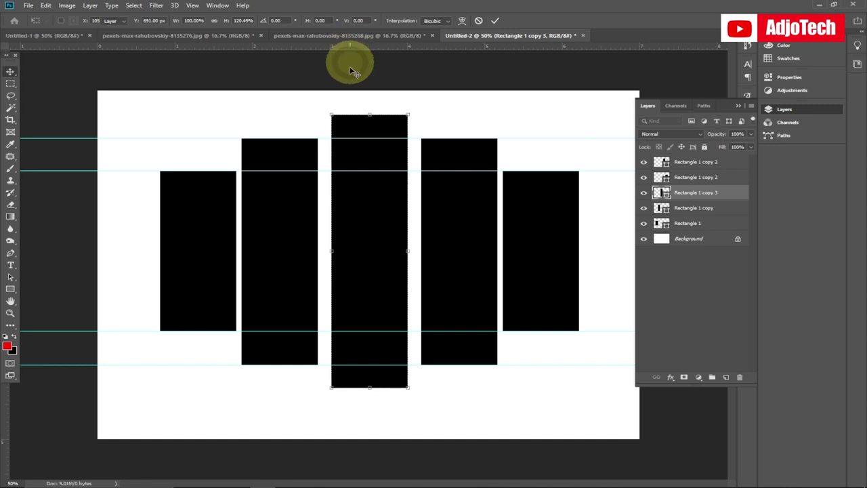
pyautogui.click(348, 101)
pyautogui.click(394, 72)
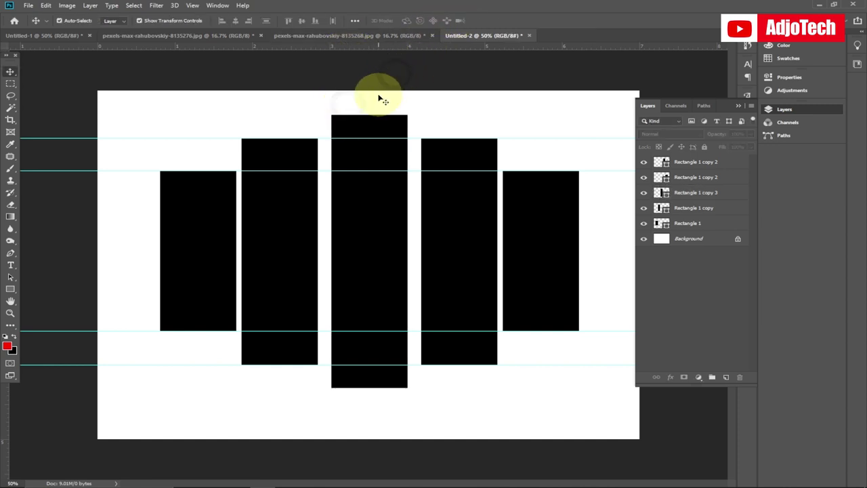
pyautogui.moveTo(360, 46); pyautogui.dragTo(355, 114)
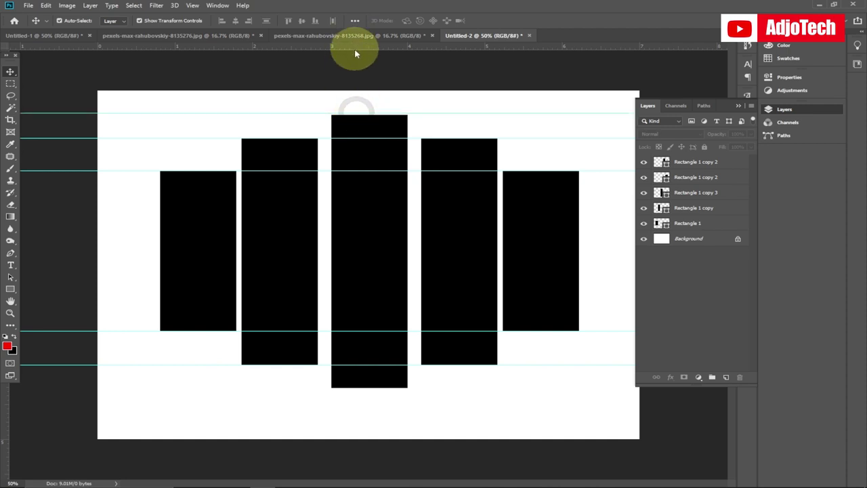
pyautogui.moveTo(355, 47); pyautogui.dragTo(390, 385)
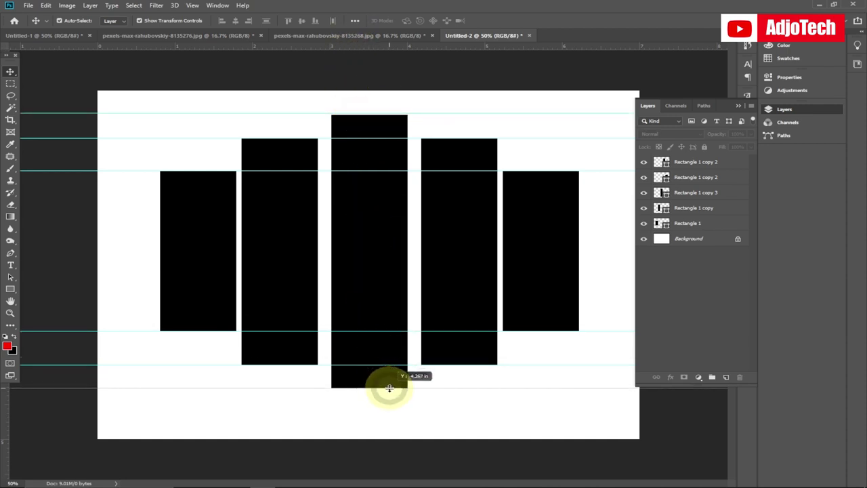
# Step: Shift the centre, second and leftmost rectangles right so all five are evenly spaced
pyautogui.click(454, 274)
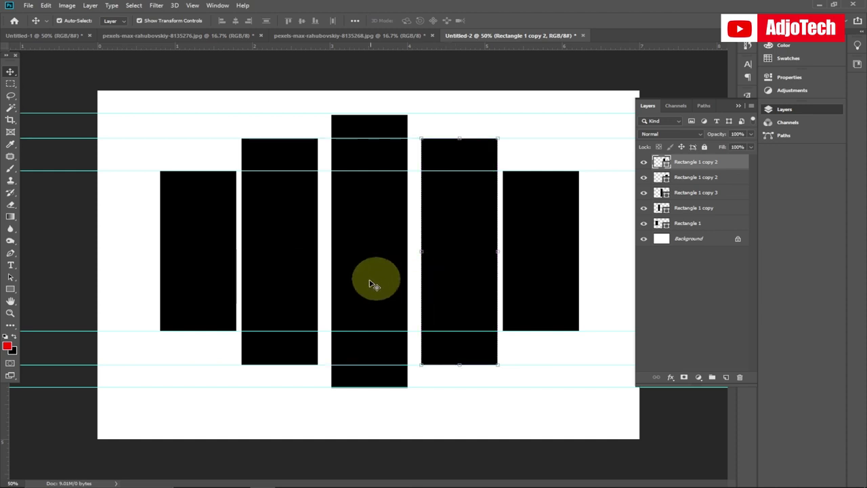
pyautogui.moveTo(368, 281); pyautogui.dragTo(373, 282)
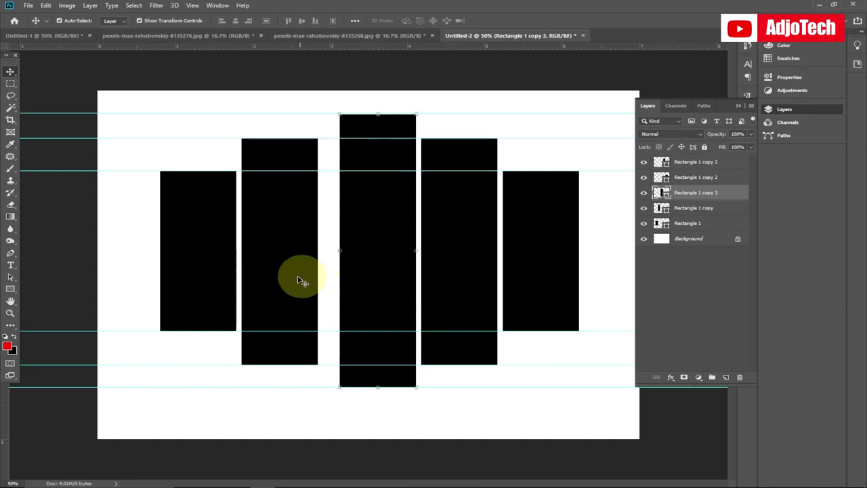
pyautogui.moveTo(287, 280); pyautogui.dragTo(302, 280)
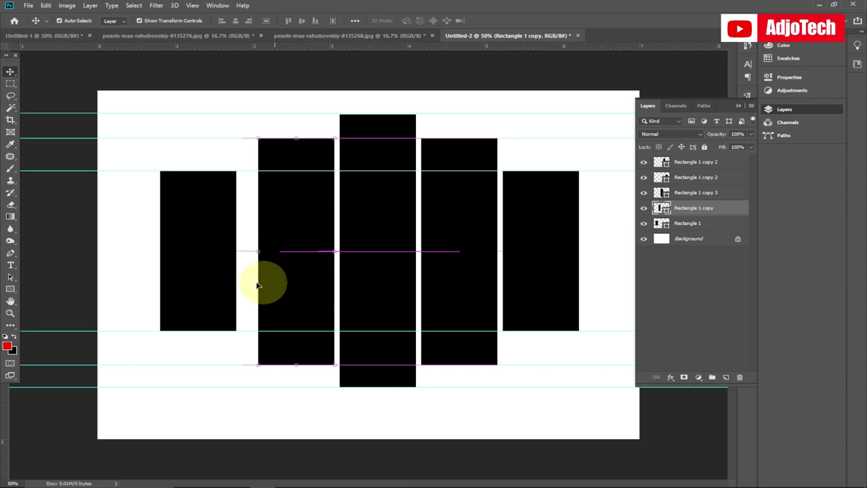
pyautogui.moveTo(196, 266); pyautogui.dragTo(210, 269)
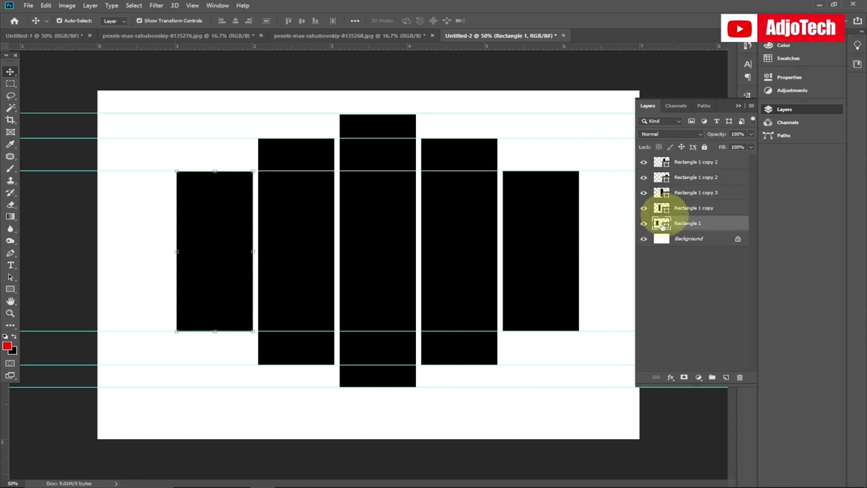
# Step: Merge all five rectangle layers into the single shape layer Rectangle 1 copy 2
pyautogui.click(694, 162)
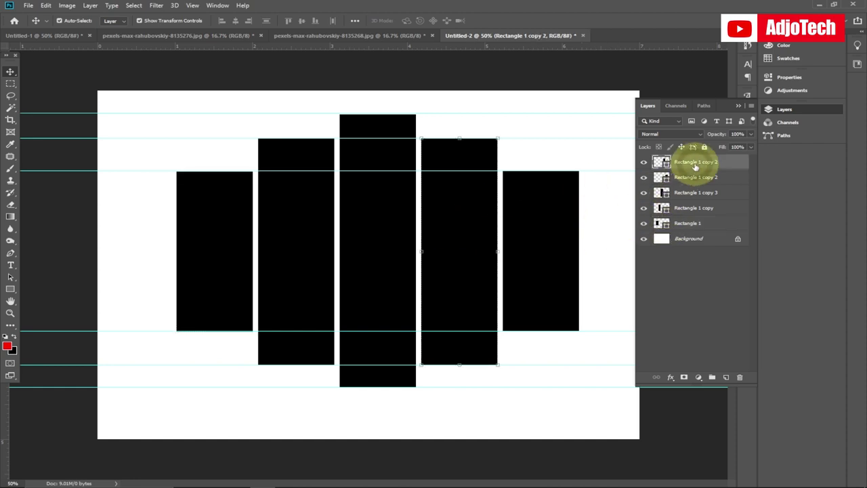
pyautogui.keyDown('shift'); pyautogui.click(707, 224); pyautogui.keyUp('shift')
pyautogui.rightClick(707, 216)
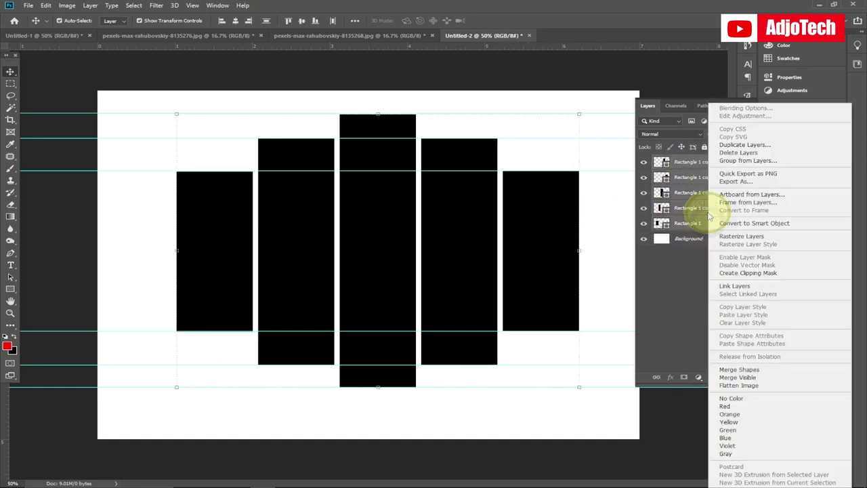
pyautogui.click(740, 371)
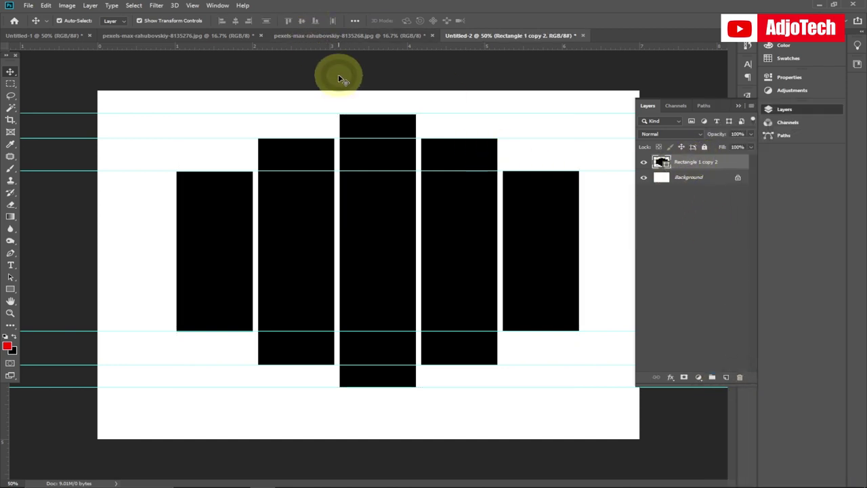
# Step: Select the family photo in the Downloads folder, then bring Photoshop's Untitled-2 back to the front
pyautogui.click(284, 450)
pyautogui.moveTo(237, 478)
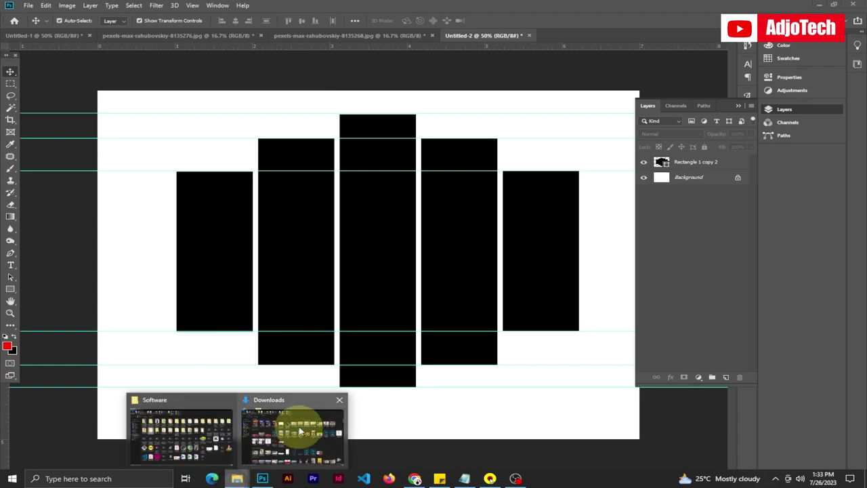
pyautogui.click(293, 429)
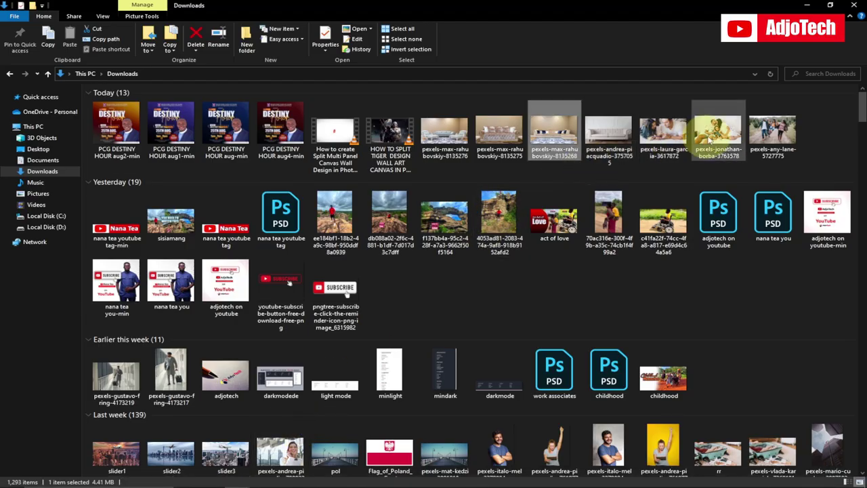
pyautogui.click(717, 132)
pyautogui.click(260, 481)
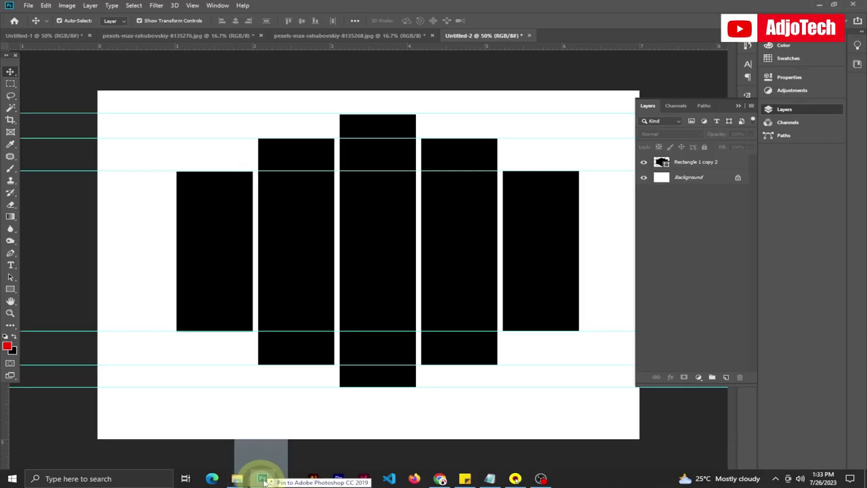
# Step: Place the family photo over the panels, fit it across the canvas at 57% opacity, and commit
pyautogui.moveTo(372, 233); pyautogui.dragTo(400, 223)
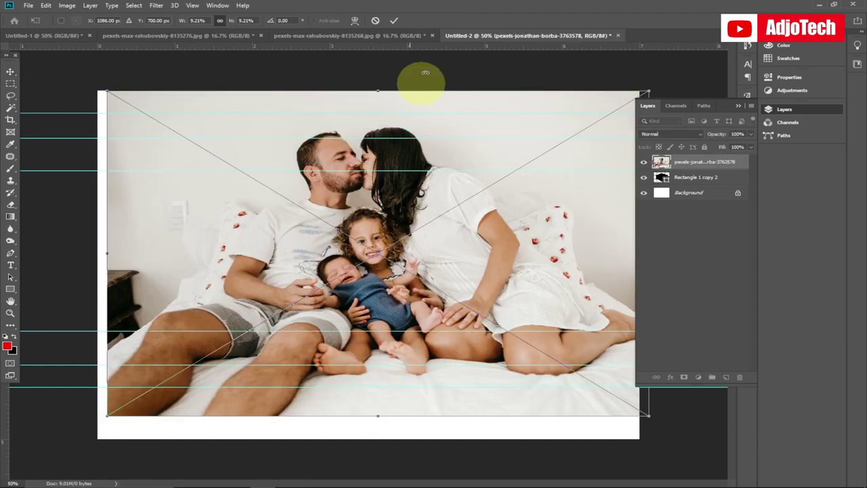
pyautogui.moveTo(381, 151); pyautogui.dragTo(373, 163)
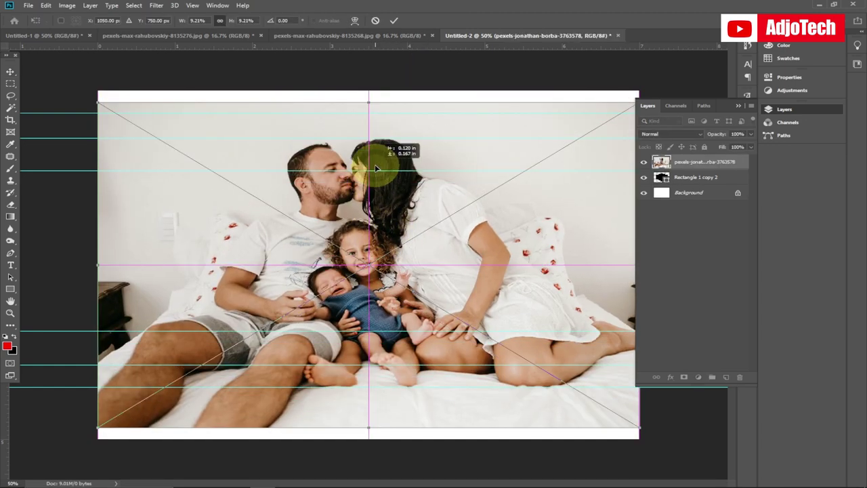
pyautogui.click(751, 134)
pyautogui.moveTo(751, 146); pyautogui.dragTo(729, 148)
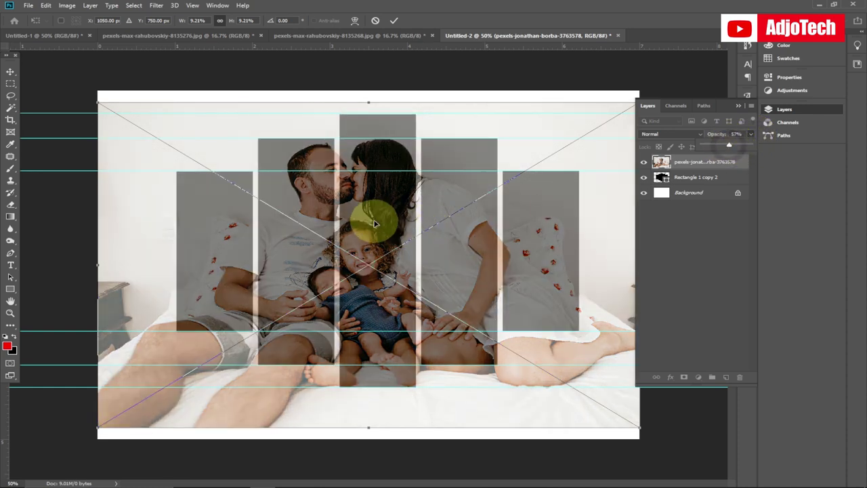
pyautogui.moveTo(380, 220); pyautogui.dragTo(376, 219)
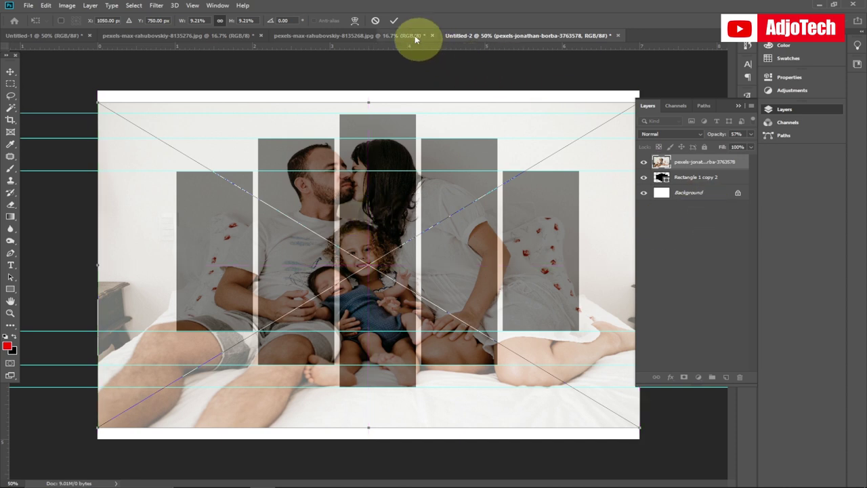
pyautogui.click(394, 21)
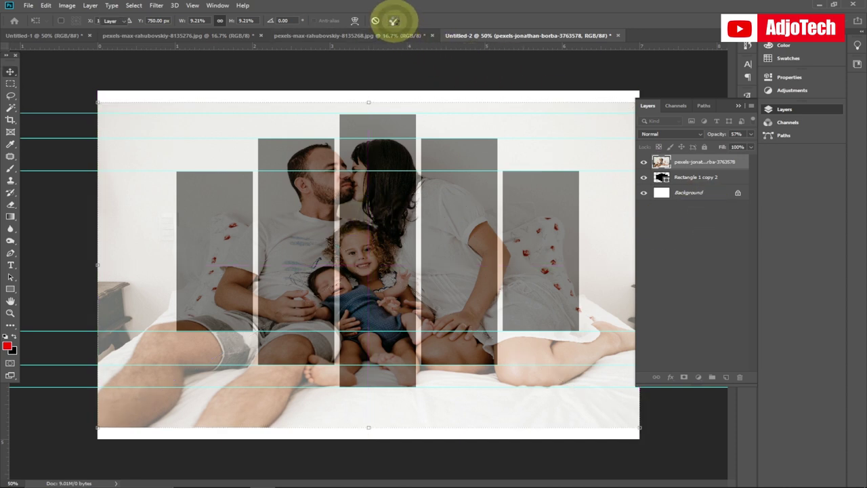
# Step: Clip the family photo layer to the merged rectangles and restore its opacity to 100%
pyautogui.rightClick(719, 168)
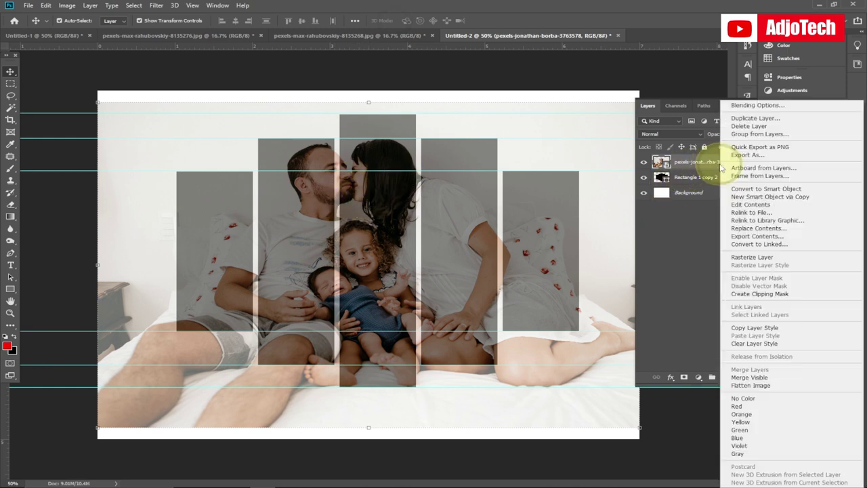
pyautogui.click(756, 295)
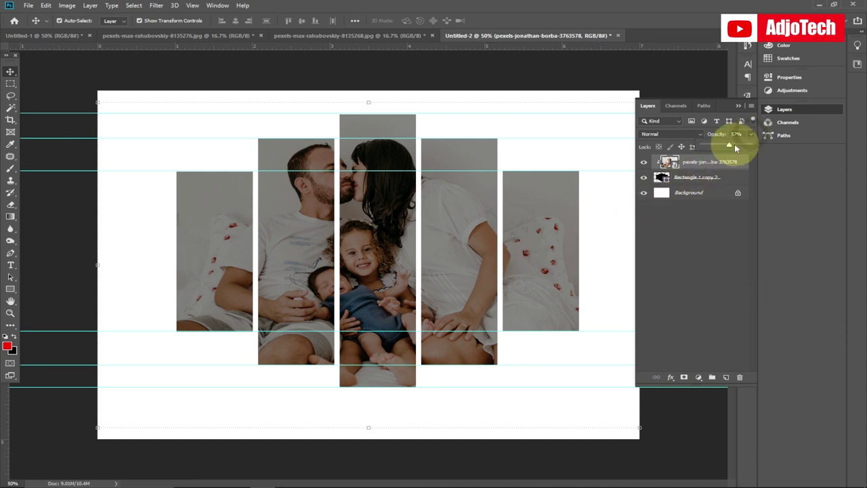
pyautogui.moveTo(747, 149); pyautogui.dragTo(750, 148)
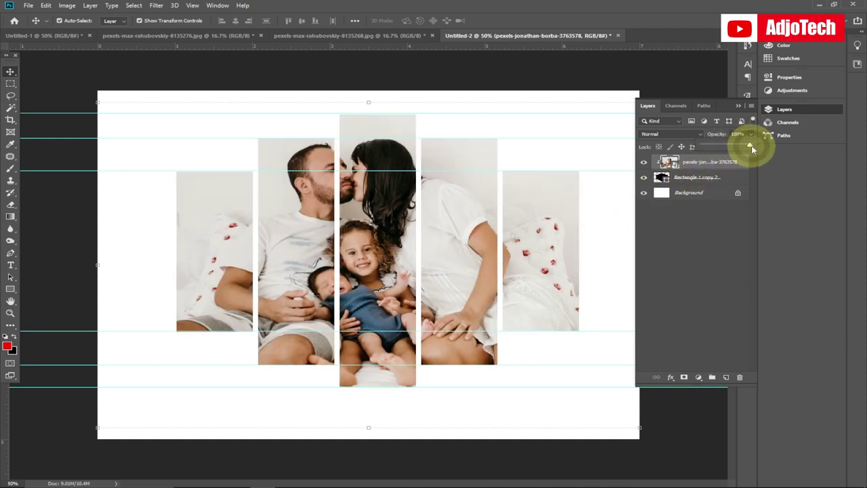
pyautogui.click(735, 179)
# Step: Add a Drop Shadow layer style to the panels at 35% opacity, 16 px distance, 21 px size
pyautogui.doubleClick(735, 182)
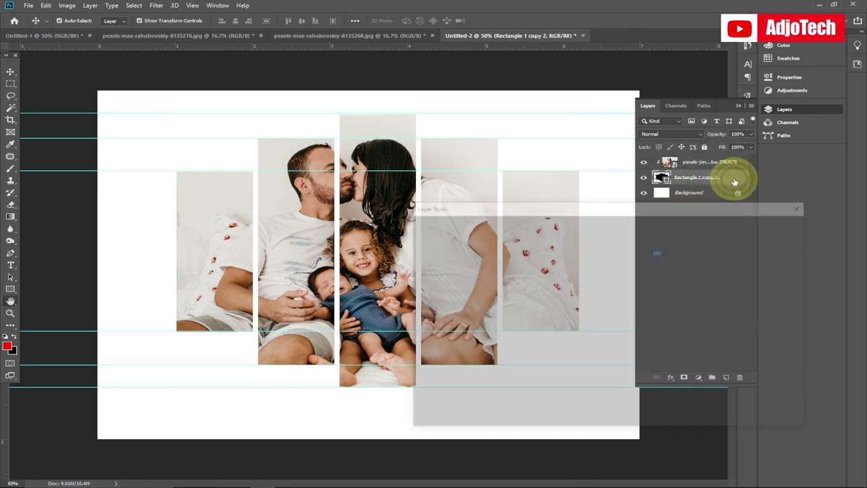
pyautogui.click(436, 382)
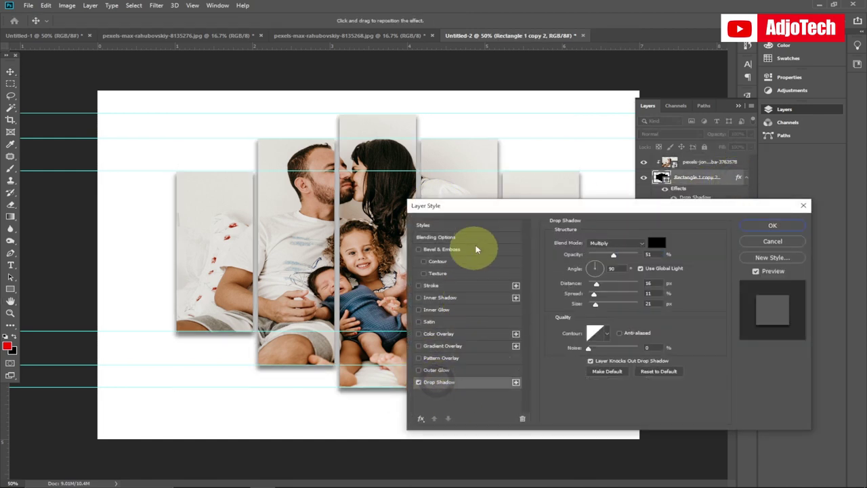
pyautogui.moveTo(481, 205); pyautogui.dragTo(653, 197)
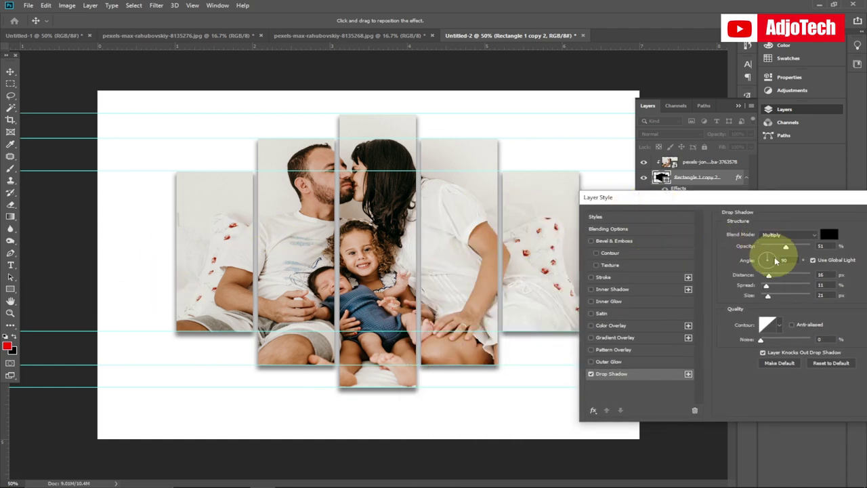
pyautogui.moveTo(785, 248); pyautogui.dragTo(777, 248)
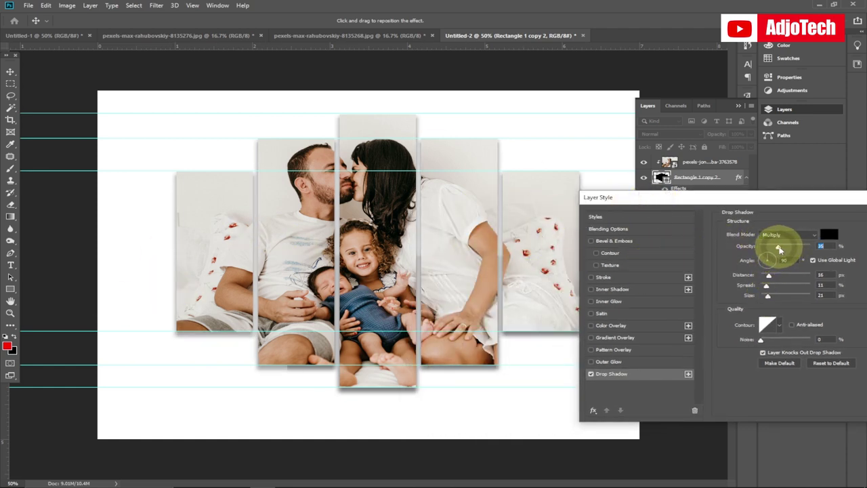
pyautogui.moveTo(728, 197); pyautogui.dragTo(486, 201)
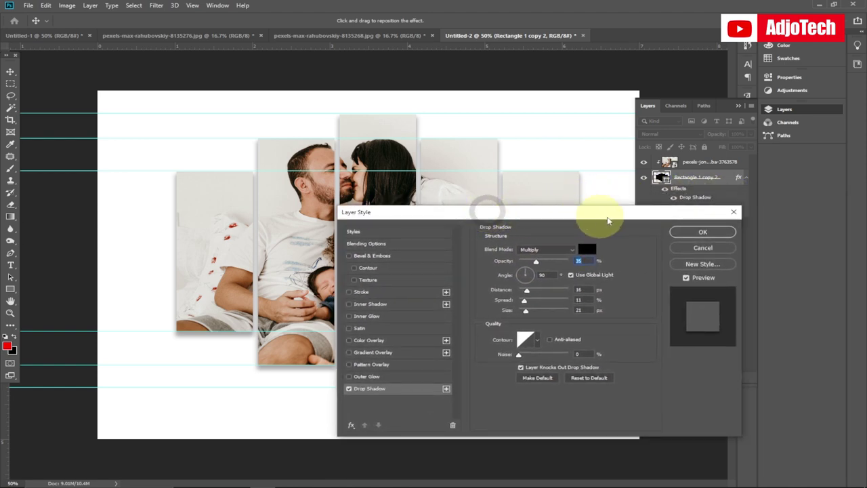
pyautogui.click(688, 233)
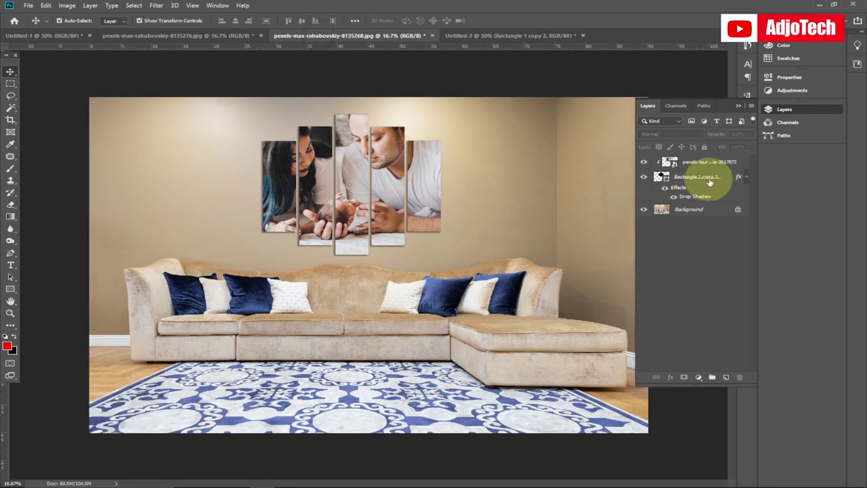
# Step: Delete the old wall-art photo and shape layers from the beige-sofa mockup
pyautogui.click(710, 181)
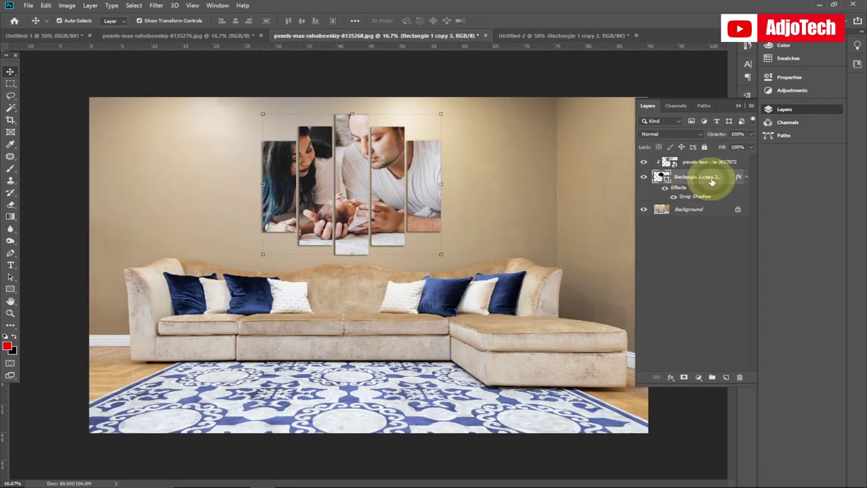
pyautogui.keyDown('shift'); pyautogui.click(713, 165); pyautogui.keyUp('shift')
pyautogui.moveTo(714, 166)
pyautogui.mouseDown()
pyautogui.moveTo(755, 379)
pyautogui.moveTo(738, 377)
pyautogui.mouseUp()
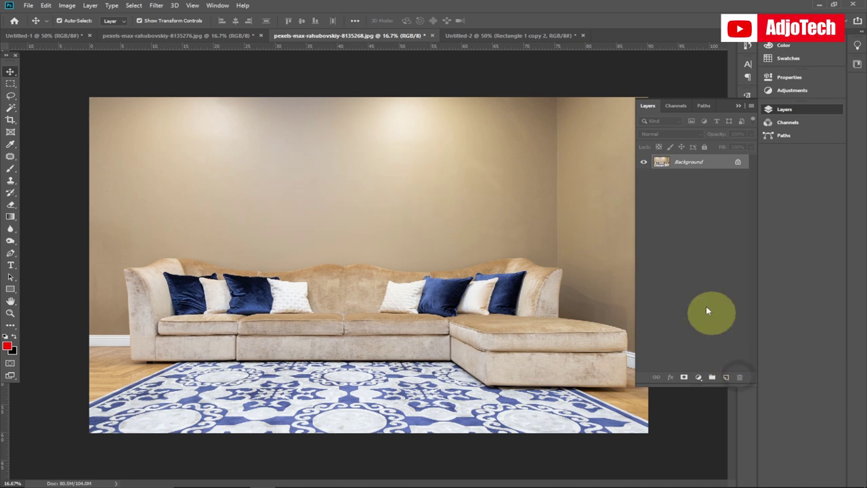
pyautogui.click(508, 36)
# Step: Bring the photo and panel layers into the 8135268 mockup, scale to 142.03%, and position above the sofa
pyautogui.click(704, 164)
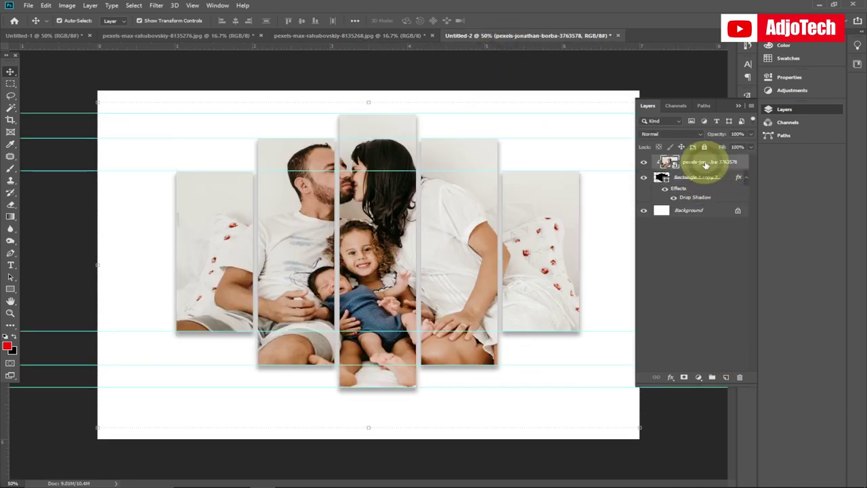
pyautogui.keyDown('shift'); pyautogui.click(713, 178); pyautogui.keyUp('shift')
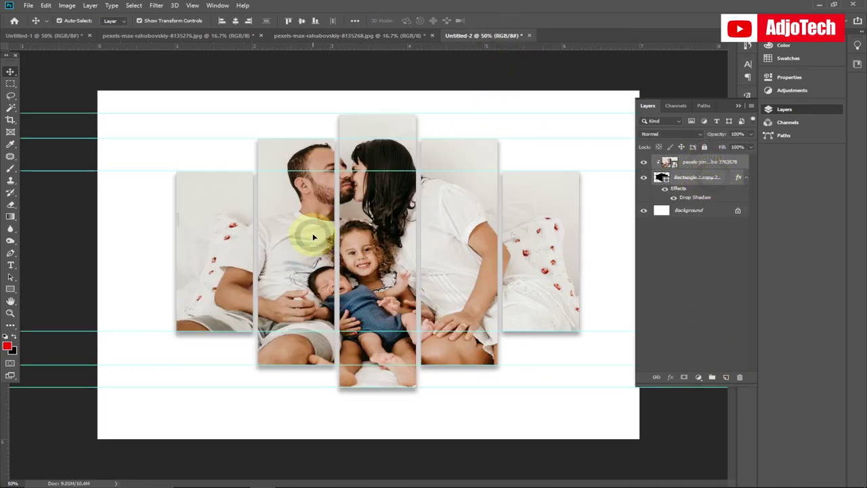
pyautogui.moveTo(314, 236)
pyautogui.mouseDown()
pyautogui.moveTo(340, 39)
pyautogui.moveTo(348, 188)
pyautogui.mouseUp()
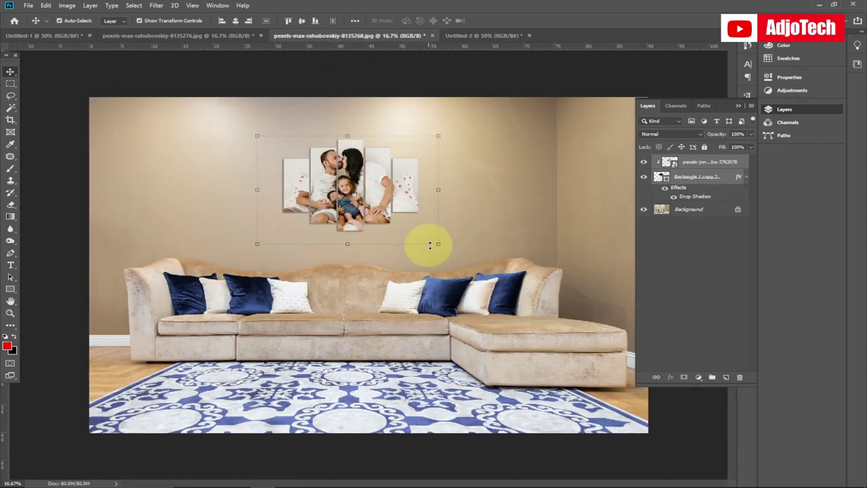
pyautogui.moveTo(440, 244); pyautogui.dragTo(473, 266)
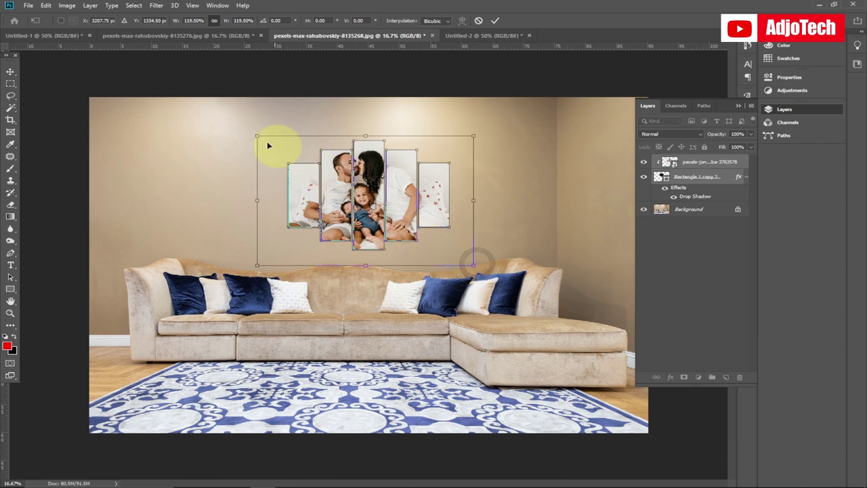
pyautogui.moveTo(255, 136); pyautogui.dragTo(218, 110)
pyautogui.moveTo(326, 151); pyautogui.dragTo(354, 182)
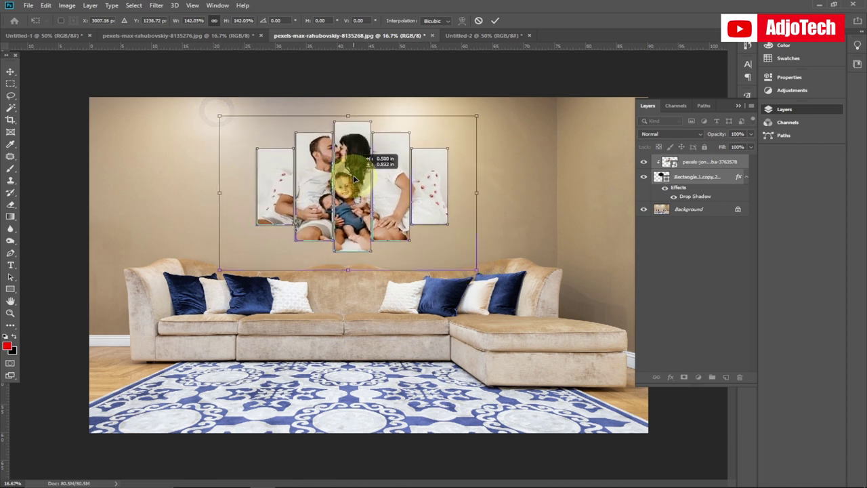
pyautogui.click(495, 20)
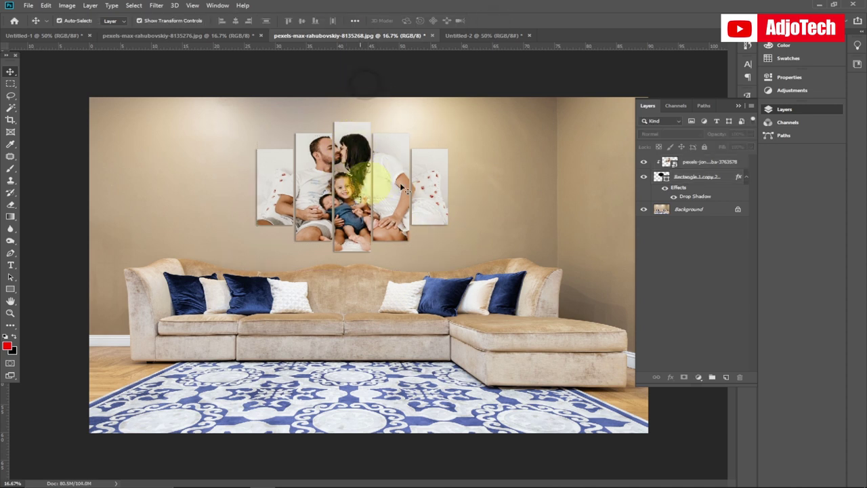
pyautogui.click(478, 36)
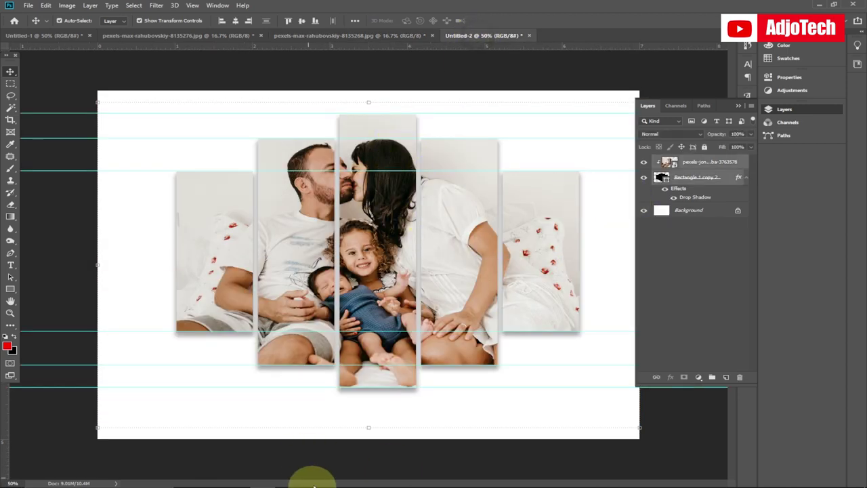
pyautogui.moveTo(237, 478)
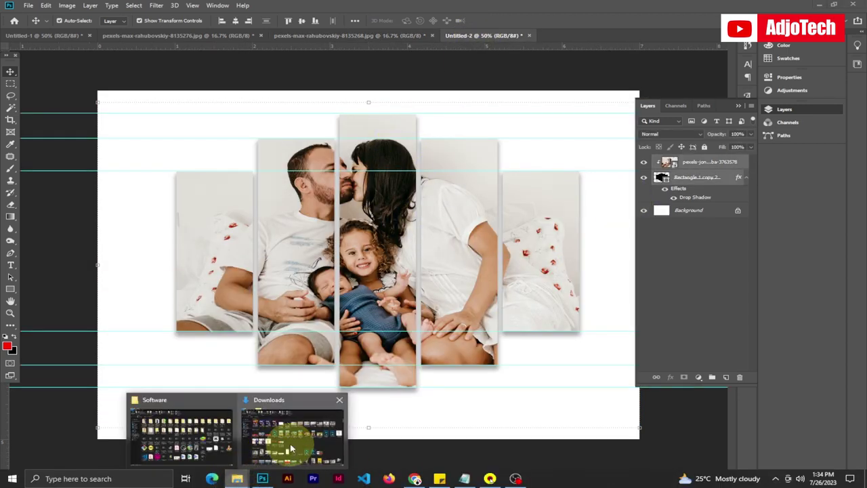
# Step: Drag pexels-any-lane-5727775 from Downloads onto the Untitled-2 collage canvas
pyautogui.click(284, 441)
pyautogui.click(751, 182)
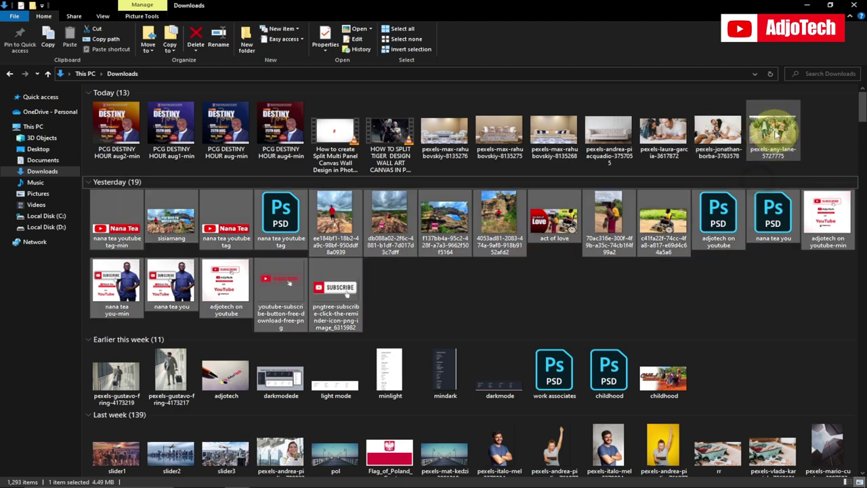
pyautogui.click(749, 159)
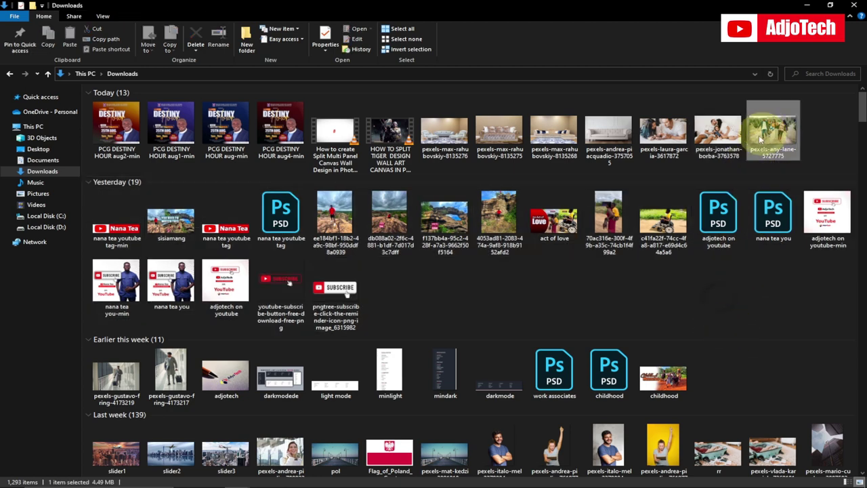
pyautogui.click(264, 479)
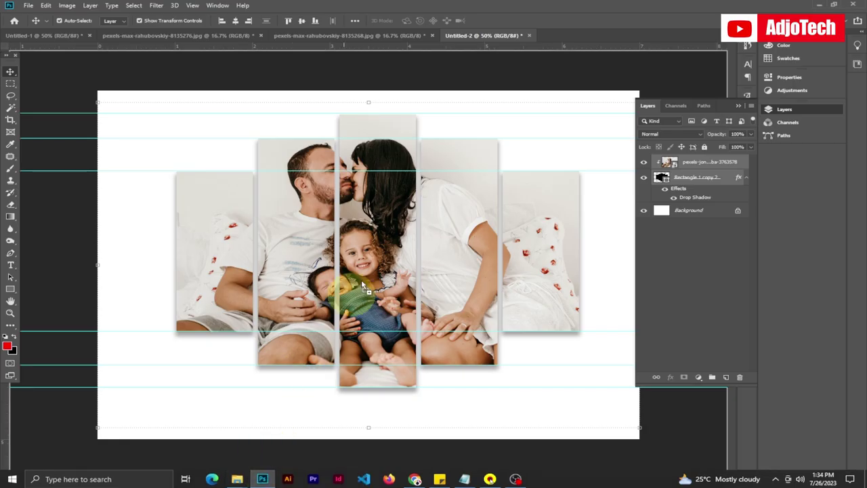
pyautogui.moveTo(386, 253); pyautogui.dragTo(387, 252)
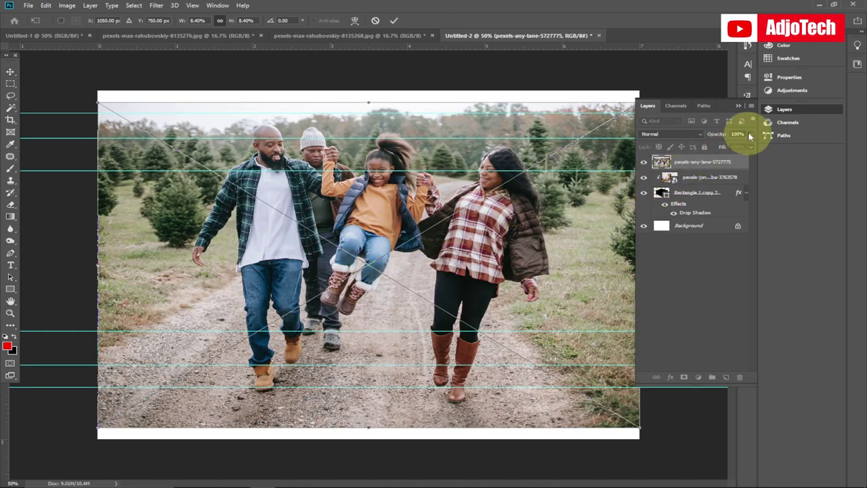
# Step: Set the new photo to 54% opacity, hide the earlier photo, and position it over the panels
pyautogui.moveTo(732, 147); pyautogui.dragTo(729, 147)
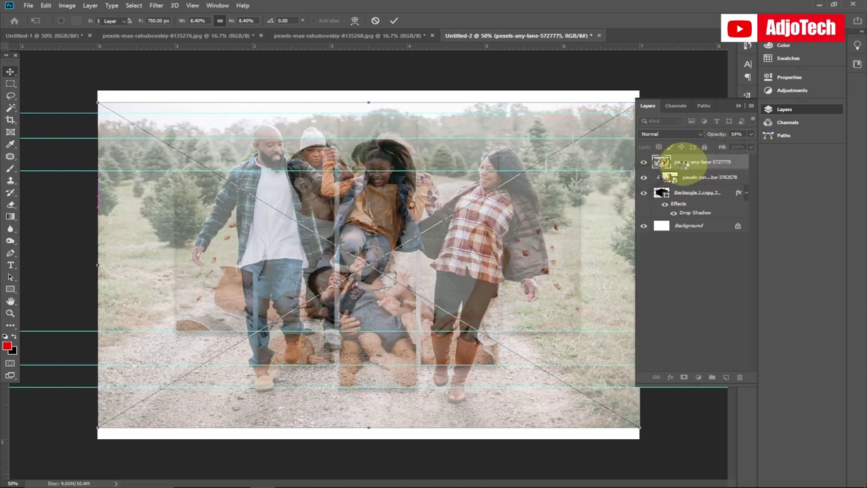
pyautogui.press('Return')
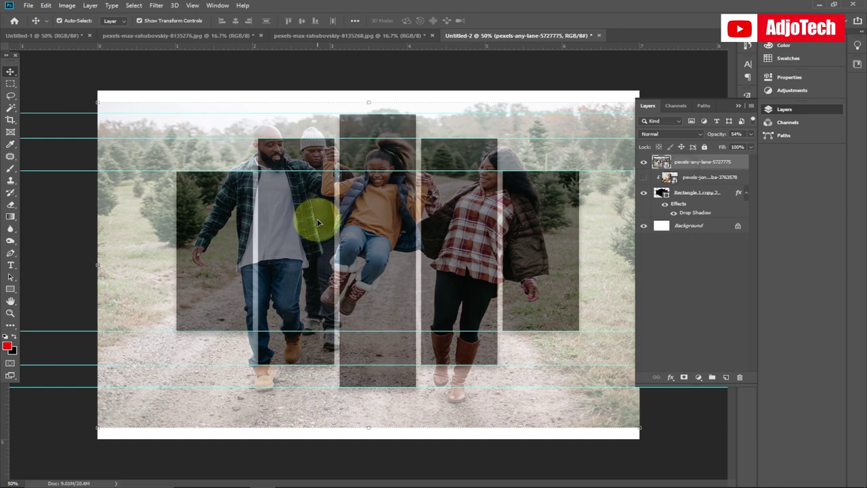
pyautogui.moveTo(317, 223); pyautogui.dragTo(314, 233)
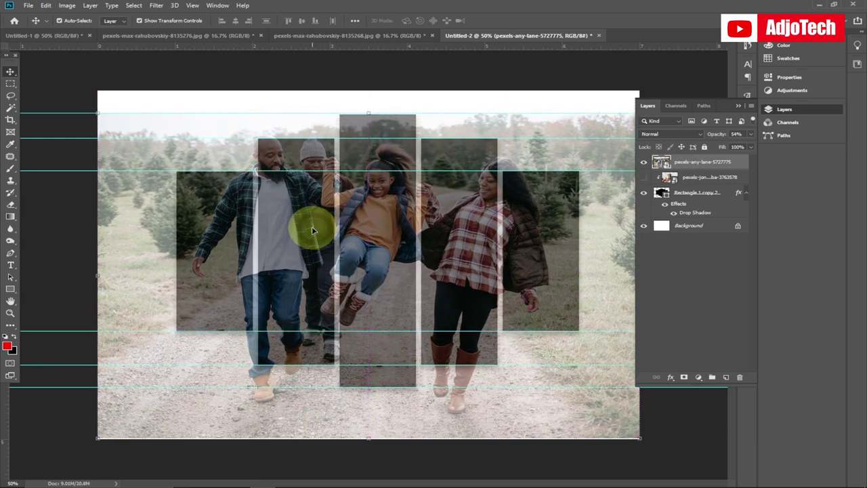
pyautogui.moveTo(321, 239); pyautogui.dragTo(339, 244)
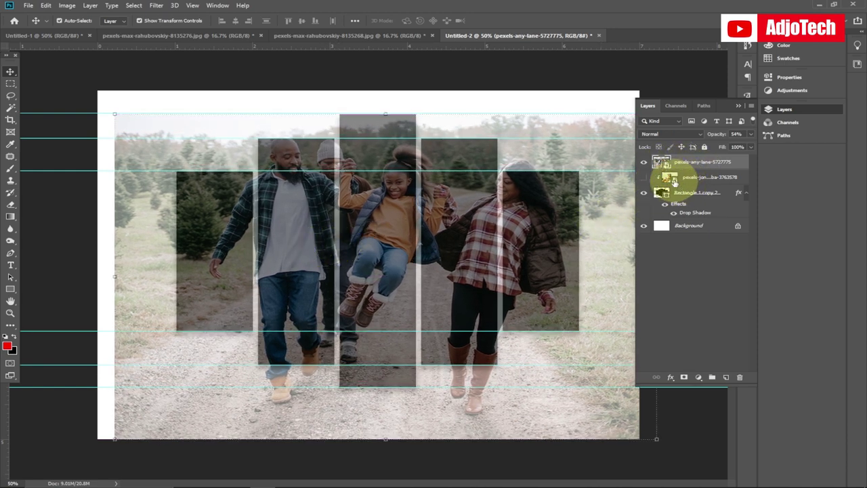
# Step: Clip the outdoor photo layer into the rectangle panels and raise its opacity to 100%
pyautogui.rightClick(703, 166)
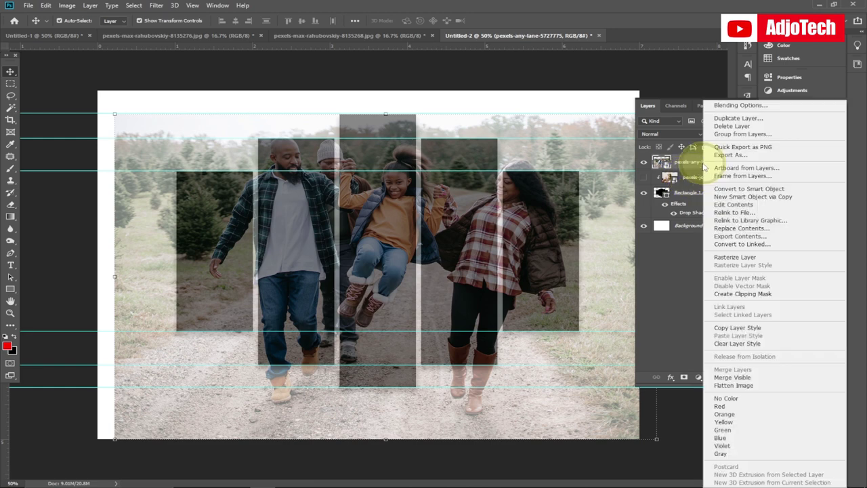
pyautogui.click(738, 295)
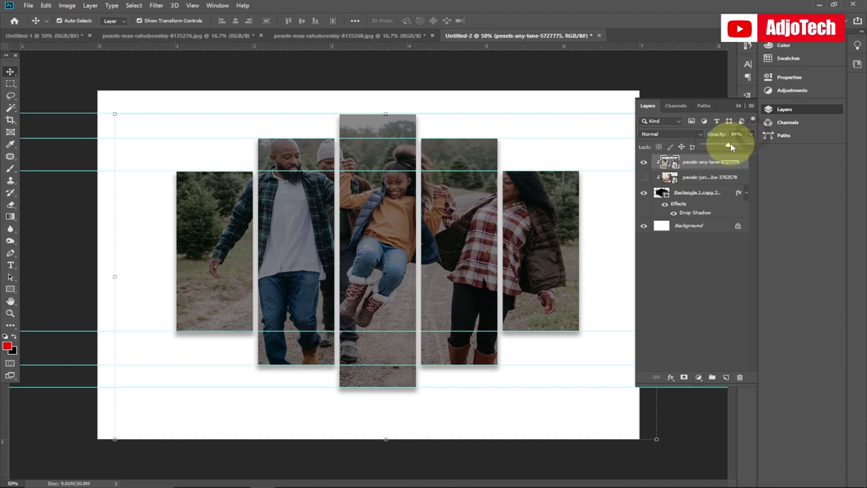
pyautogui.moveTo(730, 143); pyautogui.dragTo(764, 145)
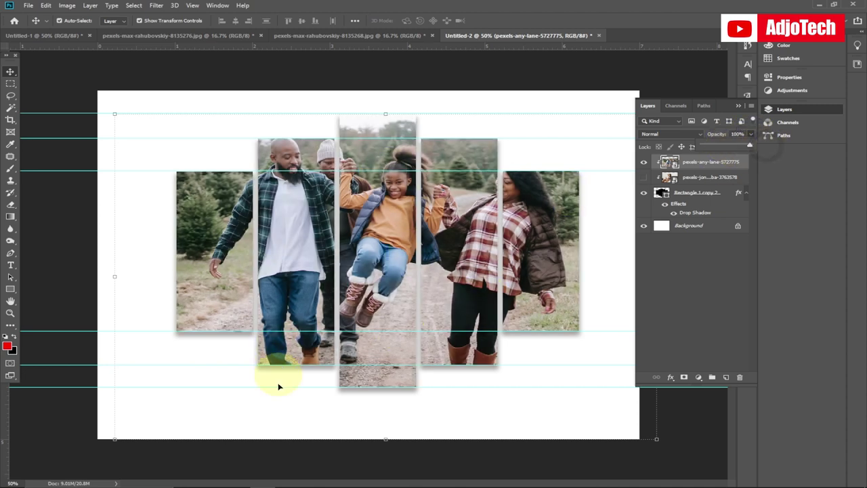
pyautogui.click(271, 411)
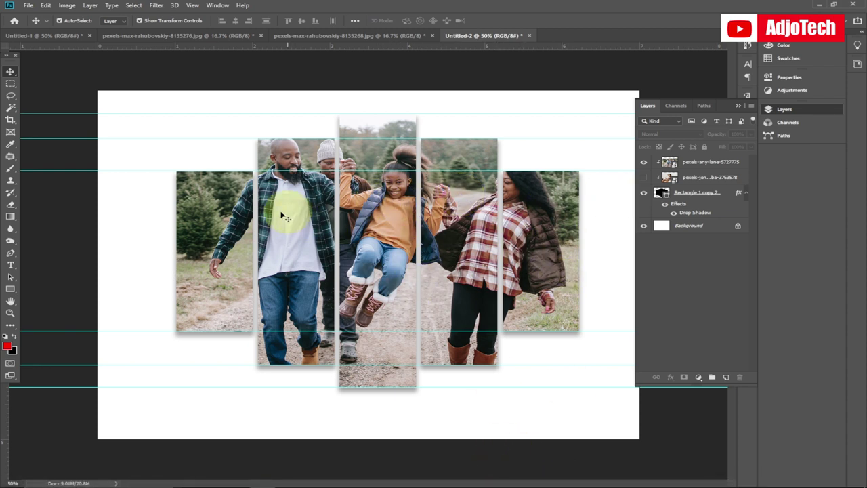
pyautogui.click(301, 36)
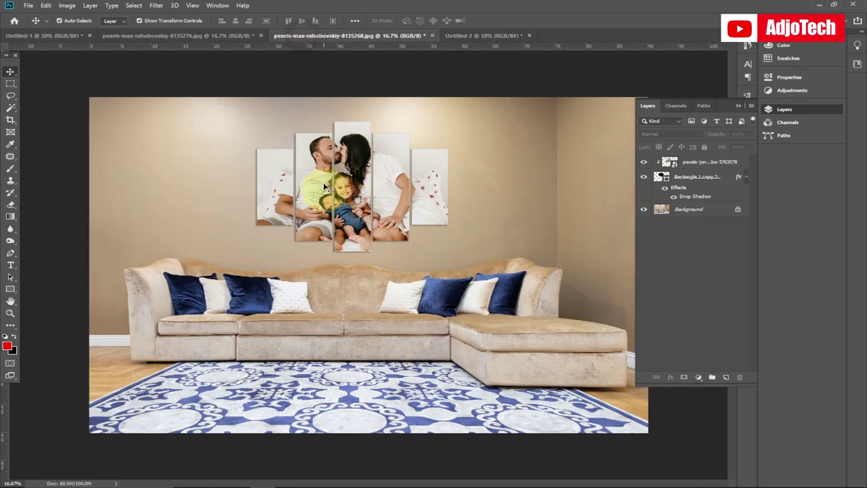
# Step: Open pexels-max-rahubovskiy-8135275 from Downloads as a new Photoshop document, then return to Untitled-2
pyautogui.click(203, 34)
pyautogui.click(355, 39)
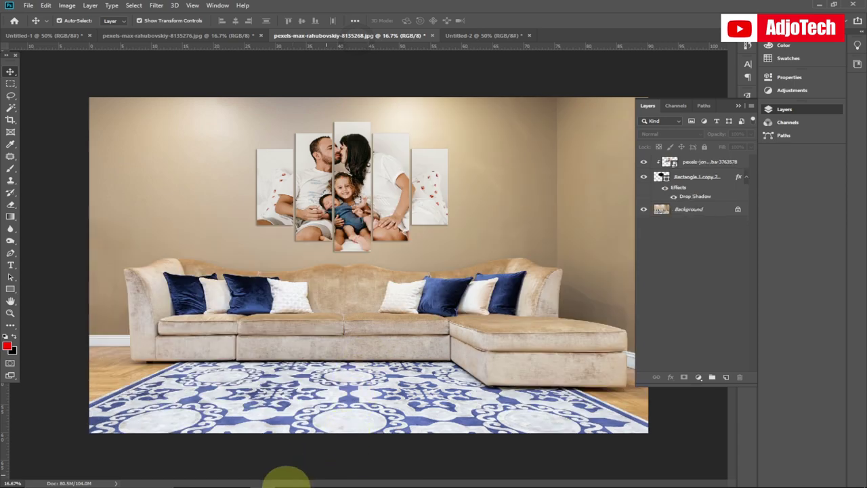
pyautogui.click(286, 425)
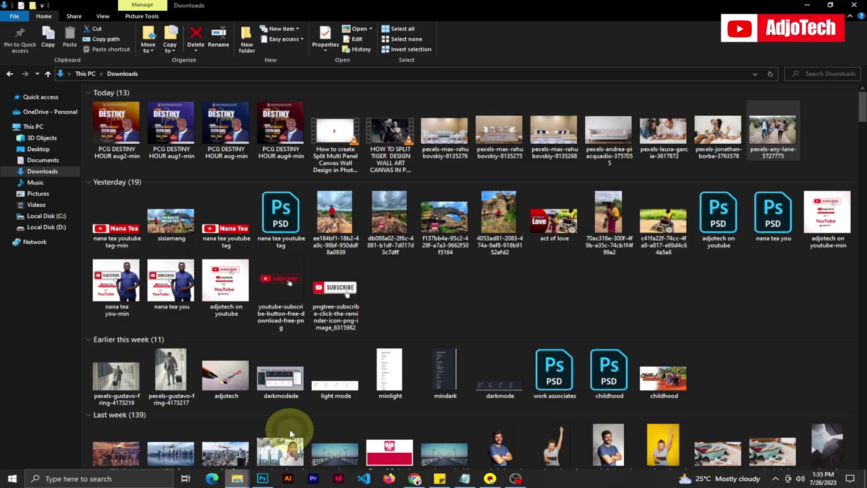
pyautogui.click(512, 139)
pyautogui.click(251, 462)
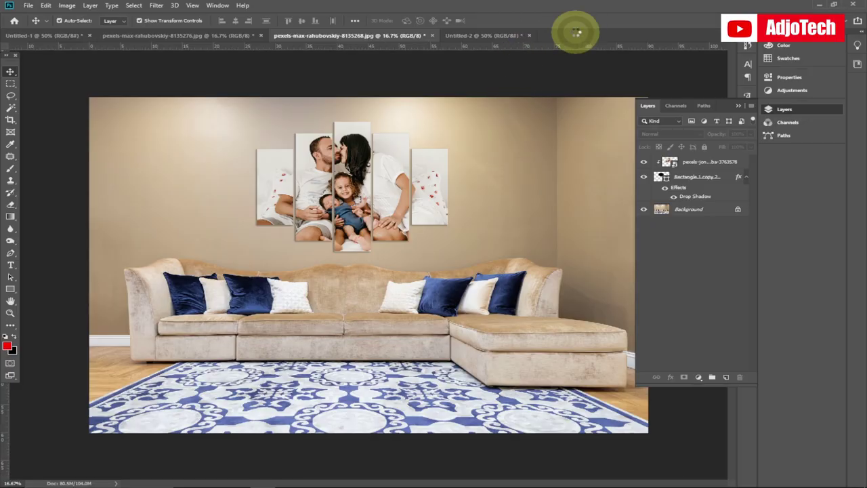
pyautogui.moveTo(574, 23); pyautogui.dragTo(575, 35)
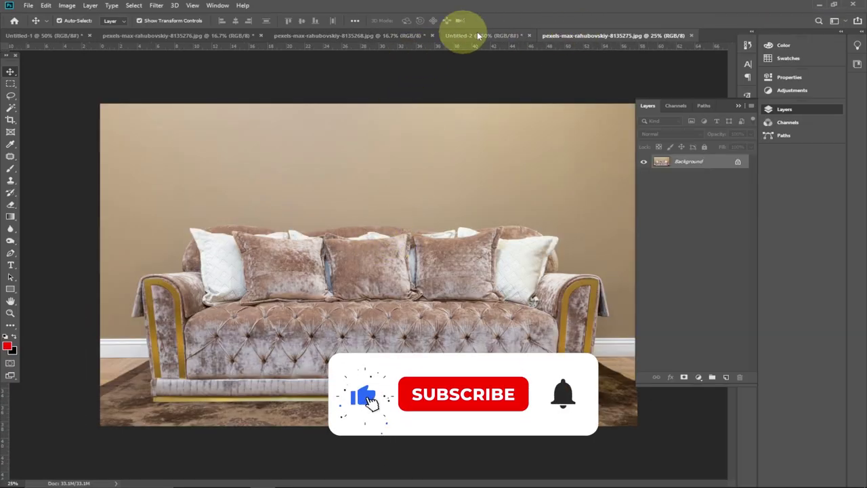
pyautogui.click(505, 35)
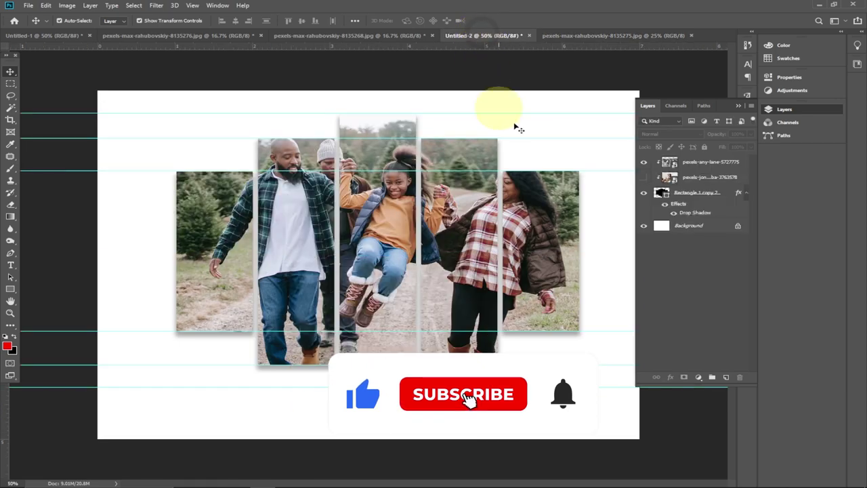
# Step: Copy the outdoor photo and rectangle panels layers into the tufted-sofa 8135275 mockup
pyautogui.click(696, 164)
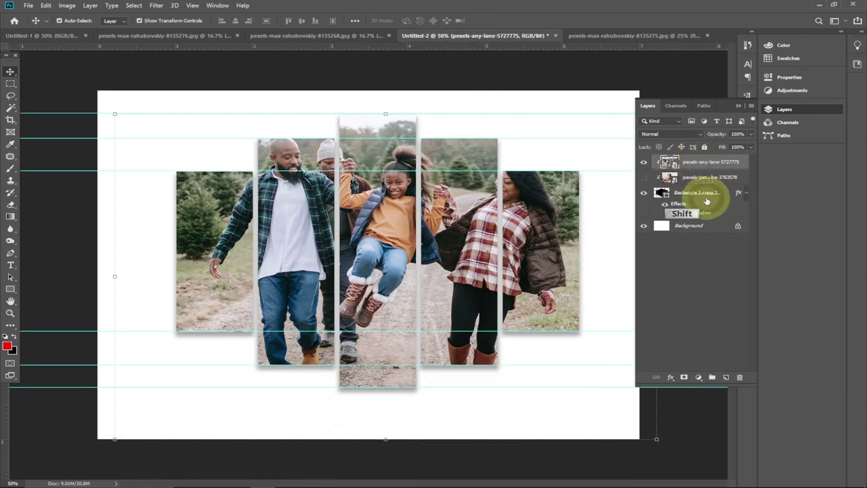
pyautogui.keyDown('shift'); pyautogui.click(704, 177); pyautogui.keyUp('shift')
pyautogui.moveTo(371, 226)
pyautogui.mouseDown()
pyautogui.moveTo(600, 42)
pyautogui.moveTo(472, 142)
pyautogui.mouseUp()
pyautogui.moveTo(362, 195); pyautogui.dragTo(363, 193)
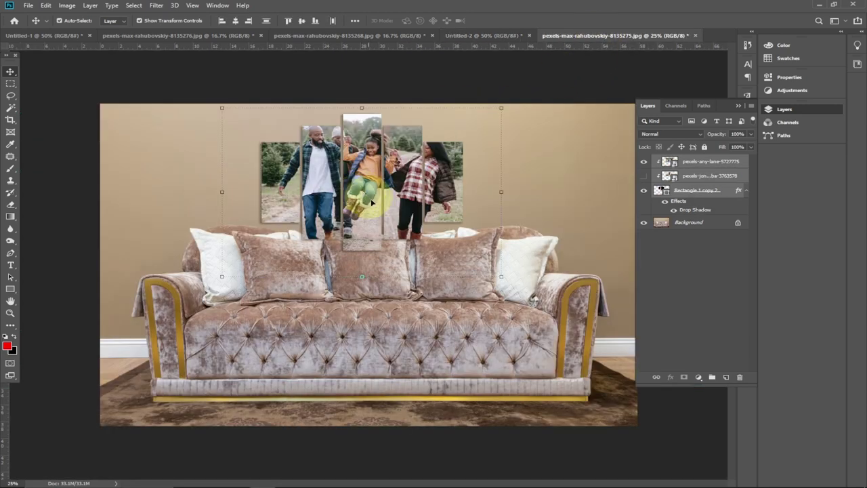
# Step: Scale the split canvas to about 82% and position it on the wall above the sofa
pyautogui.moveTo(500, 277); pyautogui.dragTo(469, 241)
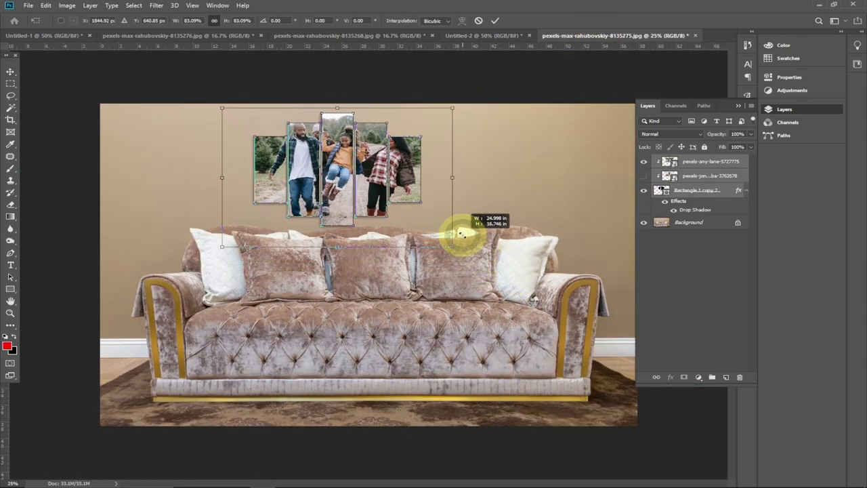
pyautogui.moveTo(389, 175)
pyautogui.mouseDown()
pyautogui.moveTo(377, 172)
pyautogui.moveTo(410, 173)
pyautogui.mouseUp()
pyautogui.click(495, 22)
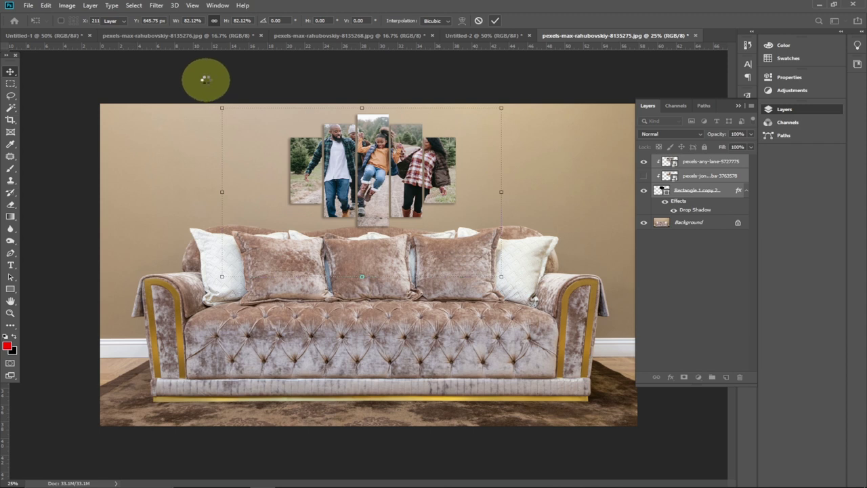
pyautogui.click(208, 79)
pyautogui.click(433, 209)
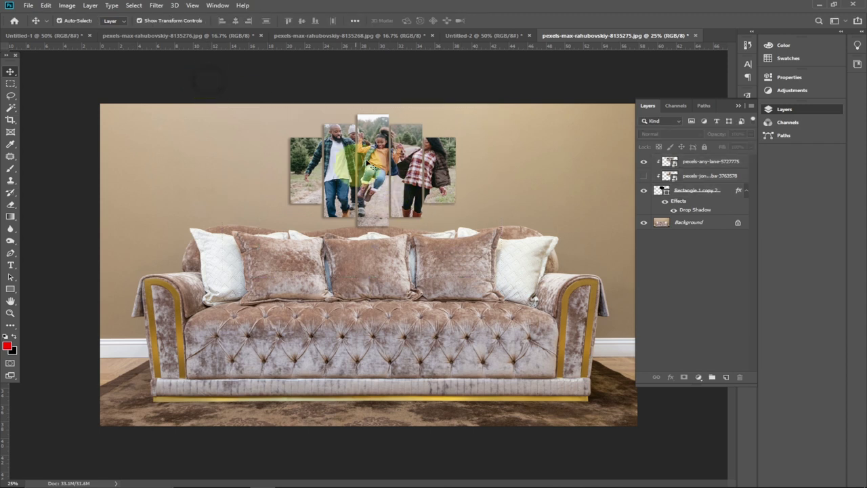
pyautogui.click(648, 205)
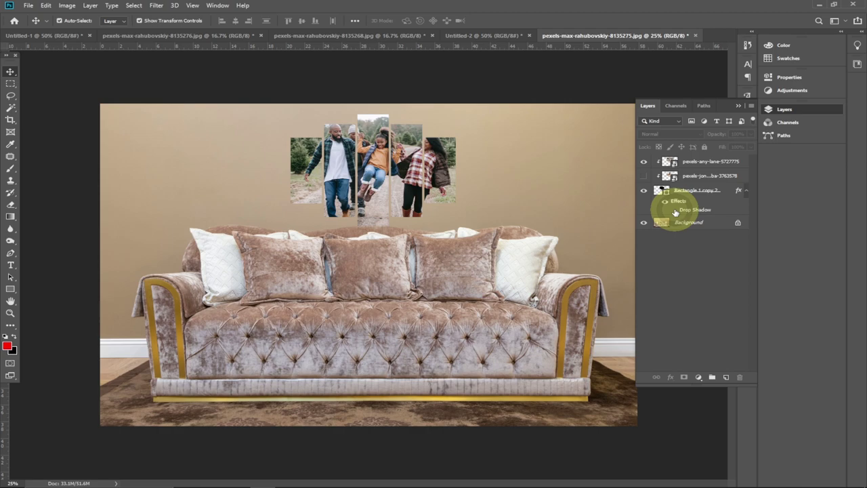